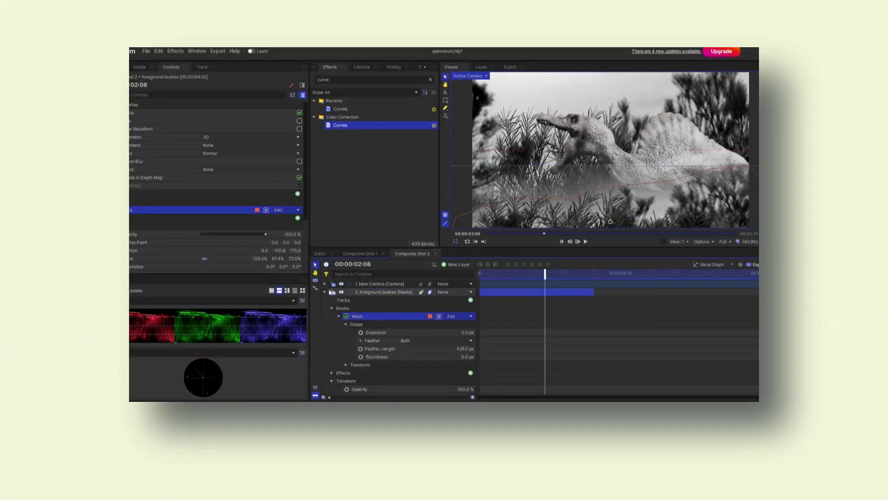
pyautogui.click(330, 292)
pyautogui.click(380, 294)
pyautogui.press('Delete')
pyautogui.click(324, 292)
pyautogui.click(379, 291)
pyautogui.moveTo(610, 206); pyautogui.dragTo(610, 139)
pyautogui.scroll(-1, 610, 139)
pyautogui.moveTo(453, 214); pyautogui.dragTo(502, 206)
pyautogui.moveTo(610, 138); pyautogui.dragTo(611, 158)
pyautogui.moveTo(721, 223); pyautogui.dragTo(725, 227)
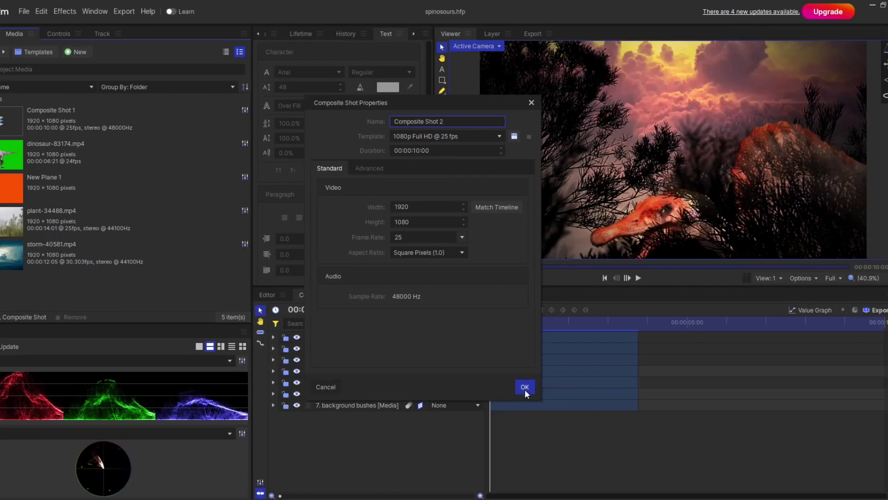
# - Create Composite Shot 2 at 1080p Full HD, 25 fps, 10 seconds long, and place plant-34488.mp4 in its timeline
pyautogui.click(525, 388)
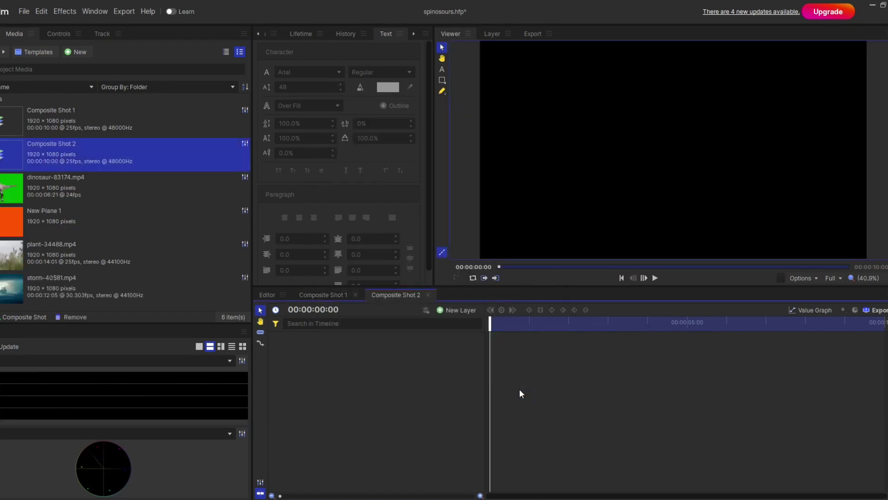
pyautogui.moveTo(167, 265); pyautogui.dragTo(149, 257)
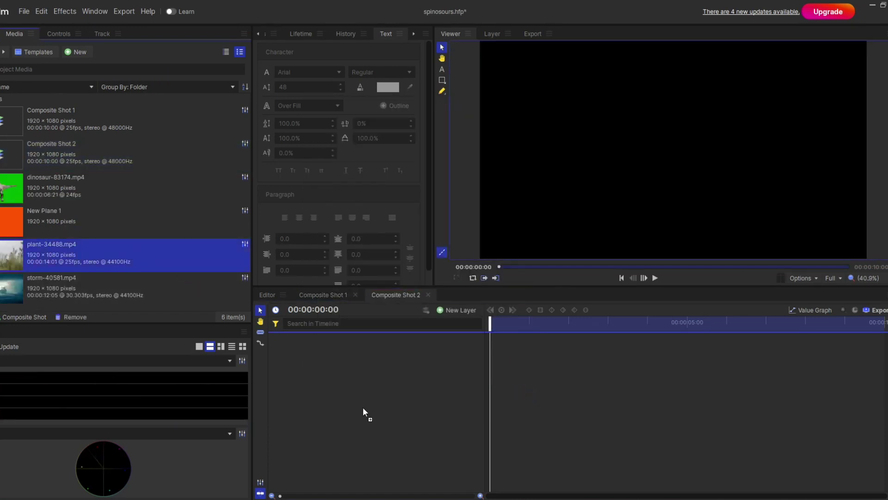
pyautogui.moveTo(363, 407); pyautogui.dragTo(358, 412)
pyautogui.moveTo(489, 322); pyautogui.dragTo(837, 409)
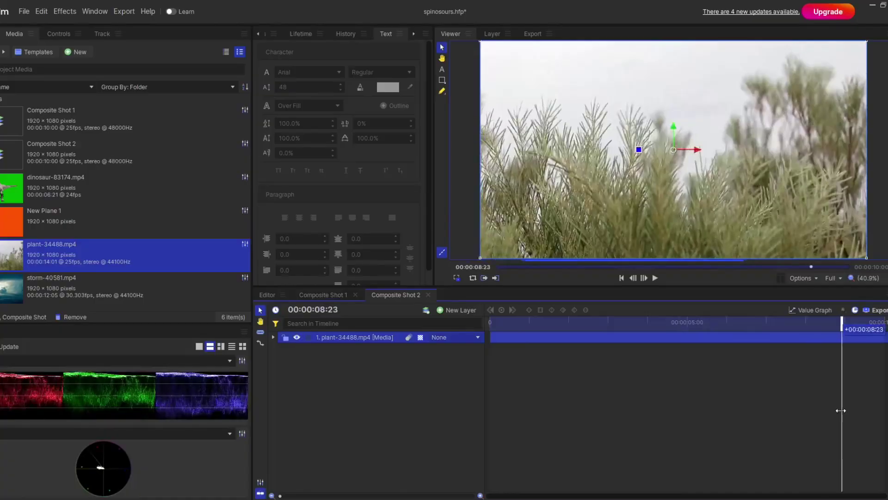
pyautogui.moveTo(838, 410); pyautogui.dragTo(455, 366)
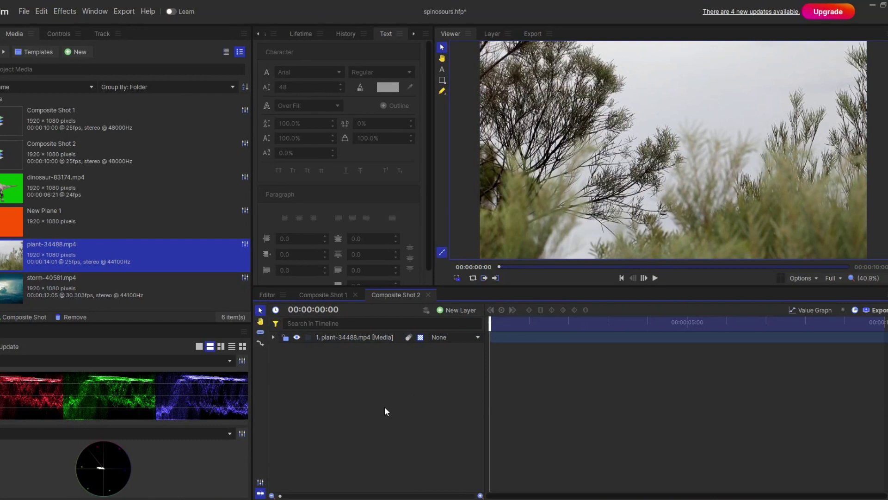
# - Find the Tint effect and apply it to the plant-34488.mp4 layer
pyautogui.click(348, 337)
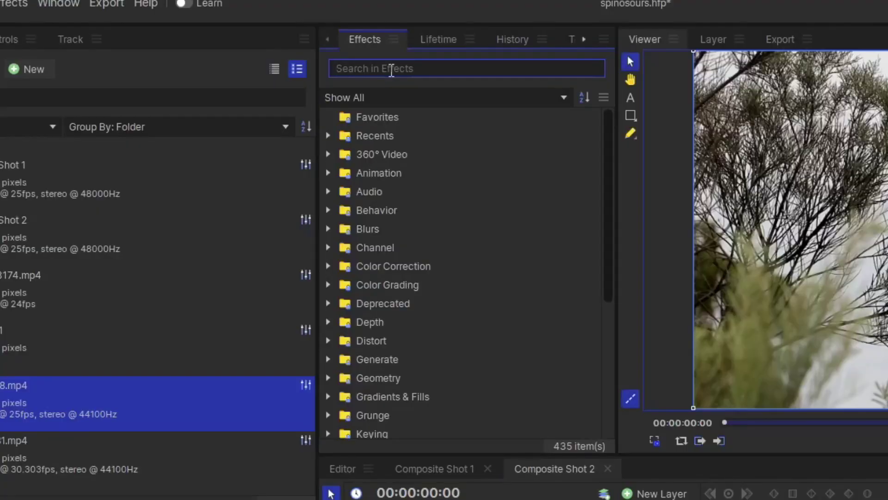
pyautogui.click(391, 69)
pyautogui.write('tint')
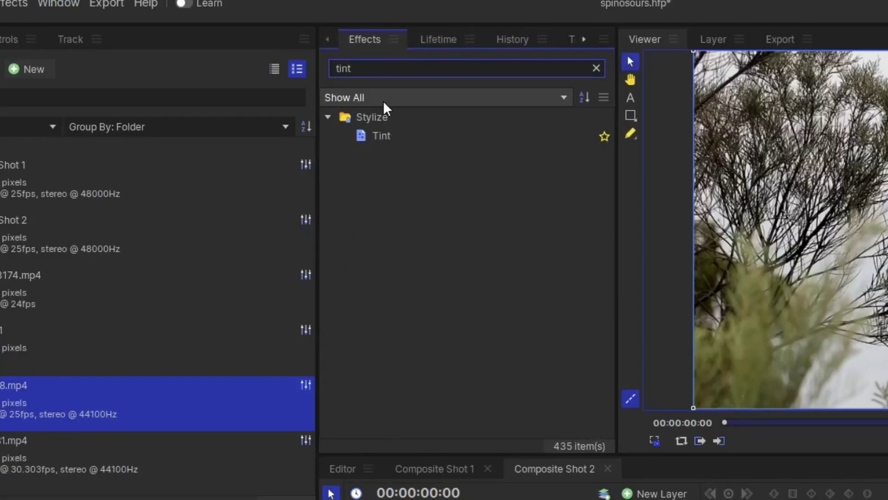
pyautogui.moveTo(406, 129); pyautogui.dragTo(507, 499)
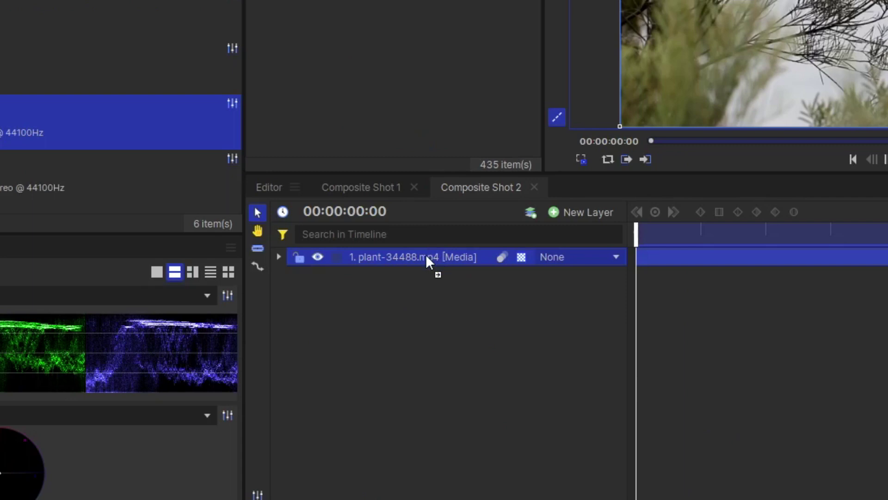
pyautogui.moveTo(425, 254); pyautogui.dragTo(429, 254)
pyautogui.click(312, 336)
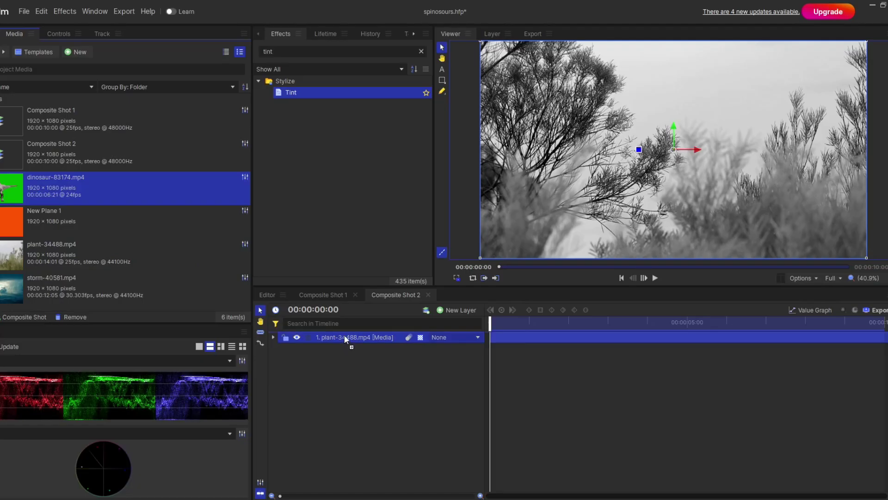
# - Add dinosaur-83174.mp4 above the plant layer and apply the Color Difference Key effect to it
pyautogui.moveTo(344, 335); pyautogui.dragTo(345, 335)
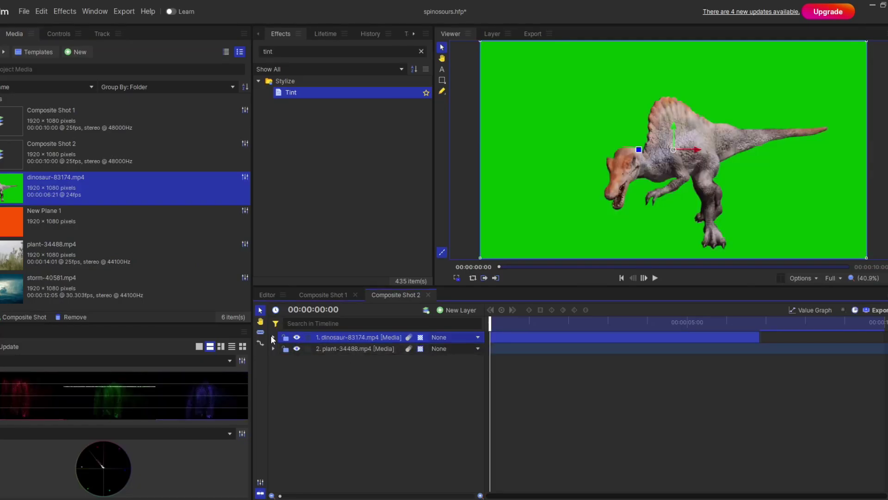
pyautogui.moveTo(279, 54); pyautogui.dragTo(260, 54)
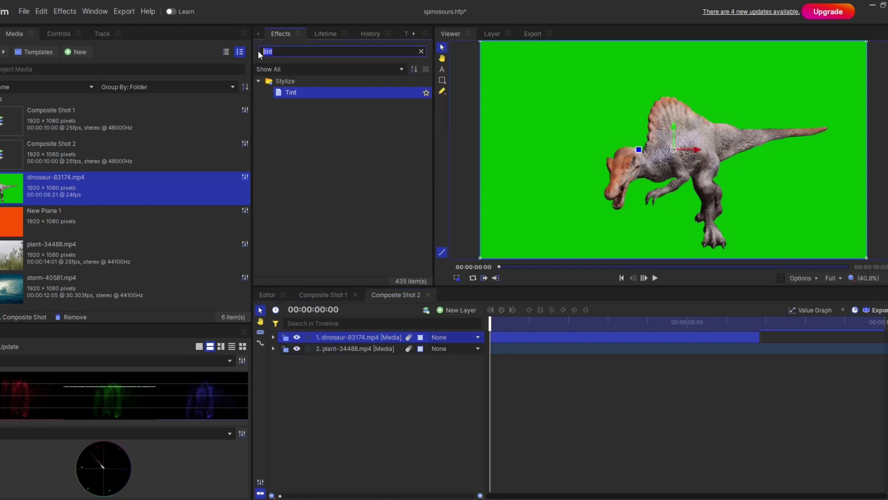
pyautogui.write('color dif')
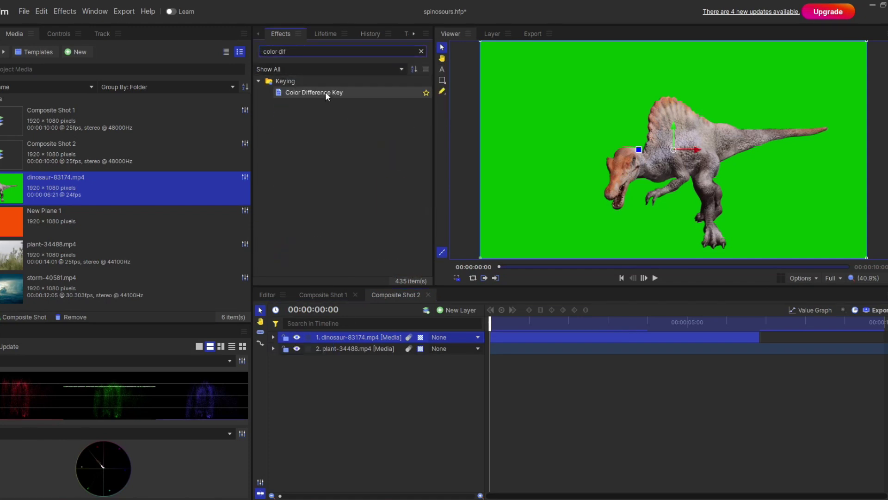
pyautogui.moveTo(326, 92); pyautogui.dragTo(372, 301)
pyautogui.moveTo(368, 337); pyautogui.dragTo(368, 338)
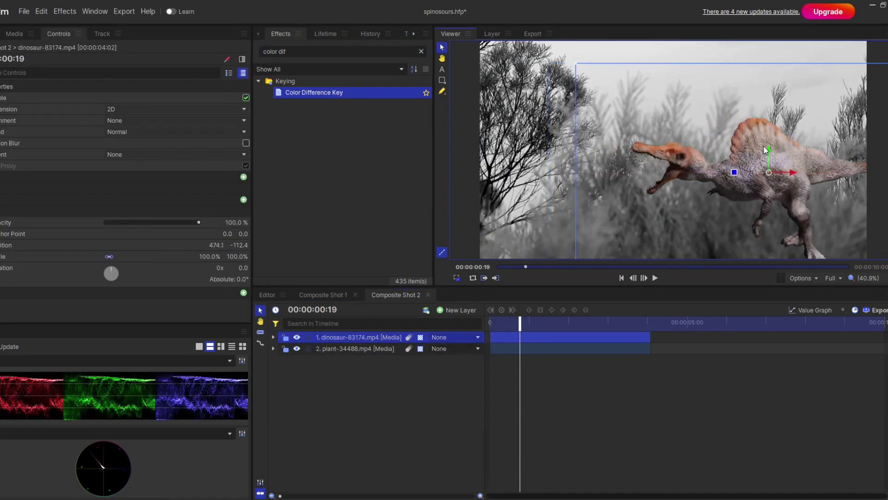
# - Set the Color Difference Key's Min to 0.65 on the dinosaur layer and reposition the dinosaur in the frame
pyautogui.click(283, 382)
pyautogui.moveTo(446, 428); pyautogui.dragTo(476, 427)
pyautogui.moveTo(770, 180); pyautogui.dragTo(778, 147)
pyautogui.moveTo(521, 323)
pyautogui.mouseDown()
pyautogui.moveTo(544, 334)
pyautogui.moveTo(472, 326)
pyautogui.moveTo(507, 332)
pyautogui.mouseUp()
pyautogui.moveTo(793, 168); pyautogui.dragTo(805, 168)
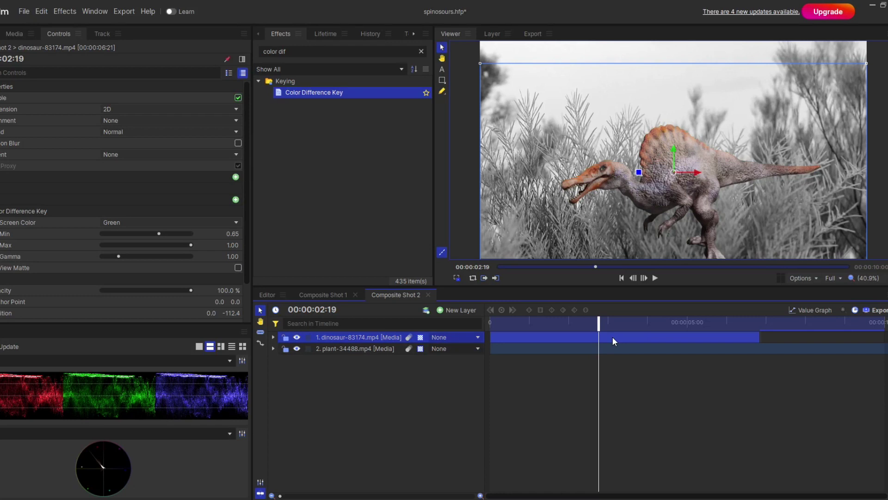
# - Cut away the dinosaur clip before 00:00:02:19 and move the remaining part to the start of the timeline
pyautogui.hotkey('ctrl', 'shift', 'd')
pyautogui.click(575, 337)
pyautogui.press('Delete')
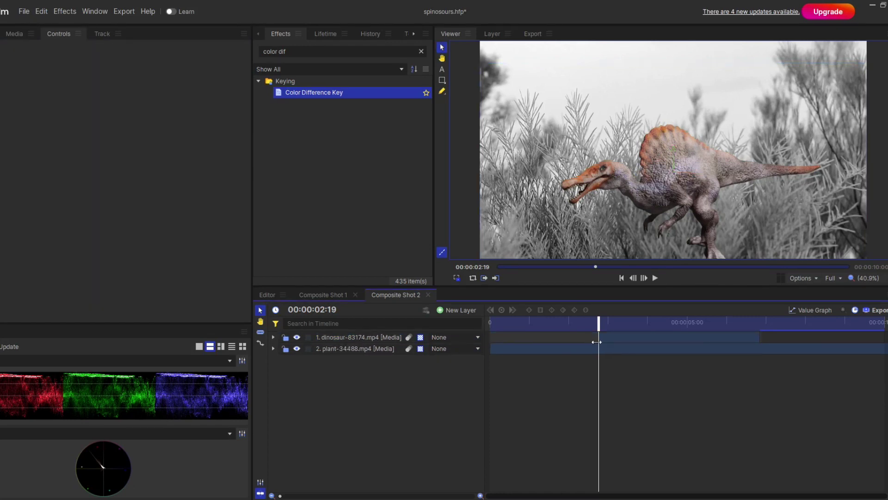
pyautogui.moveTo(618, 337); pyautogui.dragTo(458, 321)
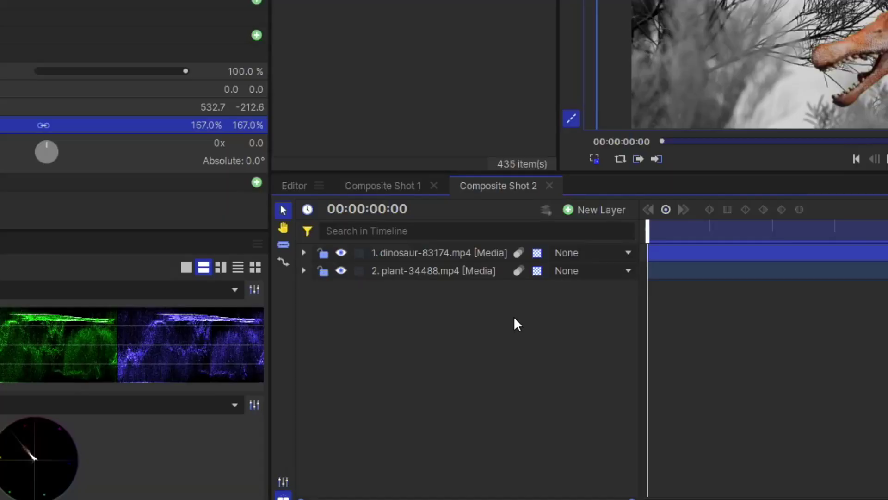
# - Convert the dinosaur and plant layers to 3D and add a camera to the composite shot
pyautogui.moveTo(514, 316); pyautogui.dragTo(431, 231)
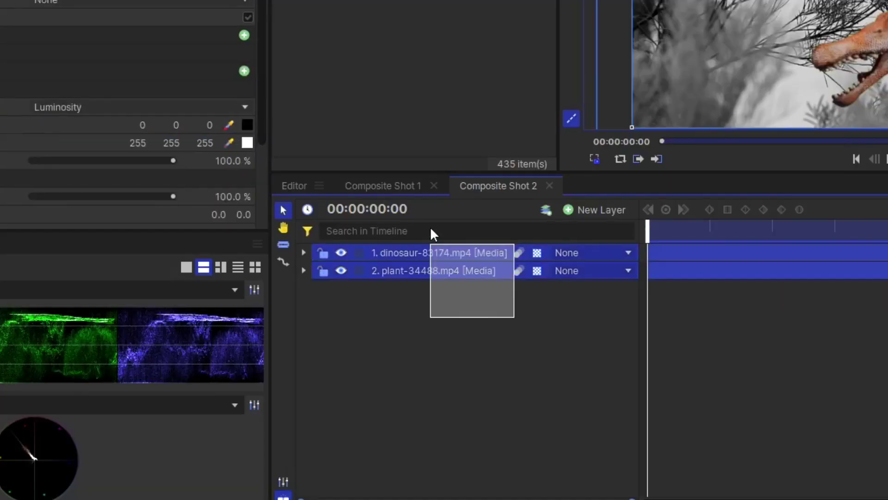
pyautogui.click(553, 254)
pyautogui.click(557, 288)
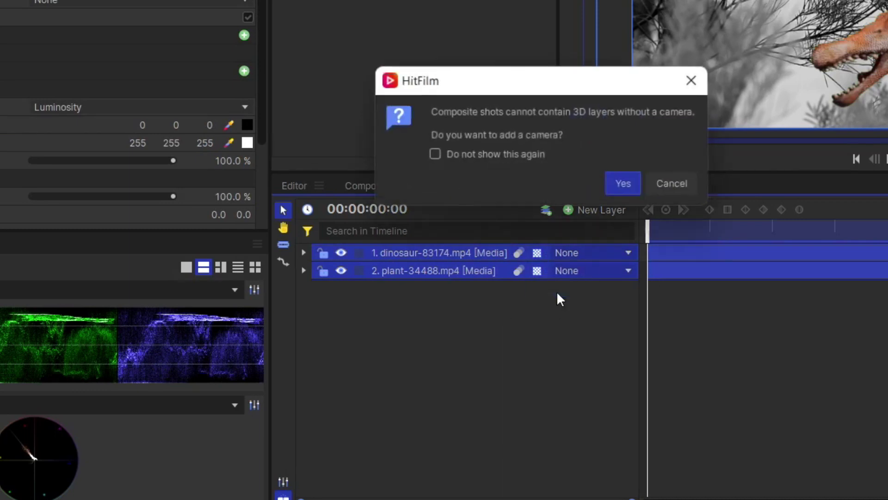
pyautogui.click(622, 183)
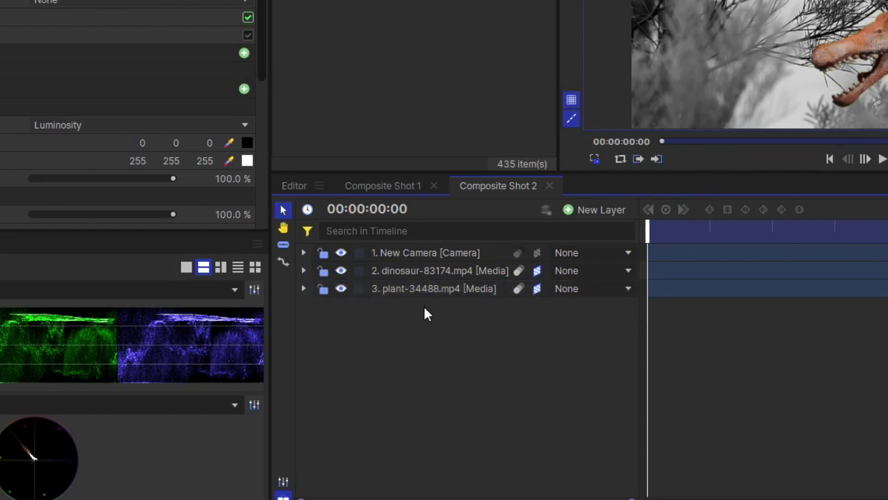
# - Rename the plant layer to background bushes, and set its Z position to -390 and its scale to 123%
pyautogui.click(410, 290)
pyautogui.doubleClick(409, 290)
pyautogui.write('background bushes')
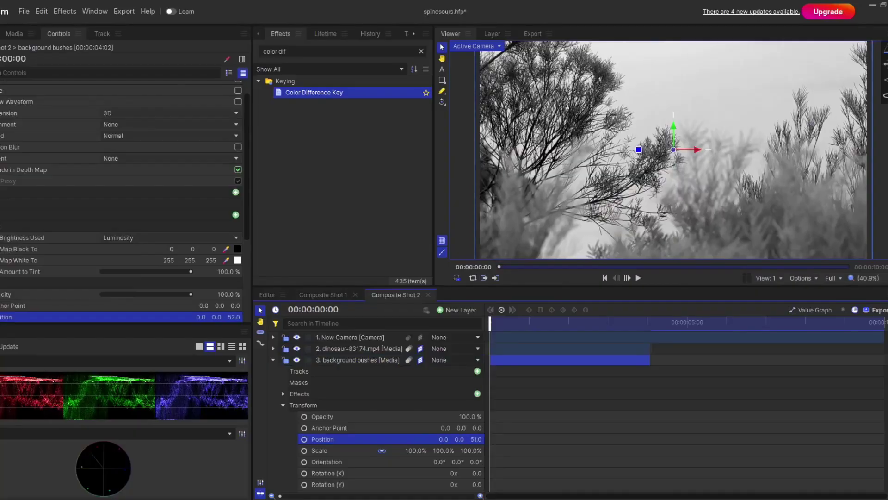
pyautogui.moveTo(472, 439); pyautogui.dragTo(427, 439)
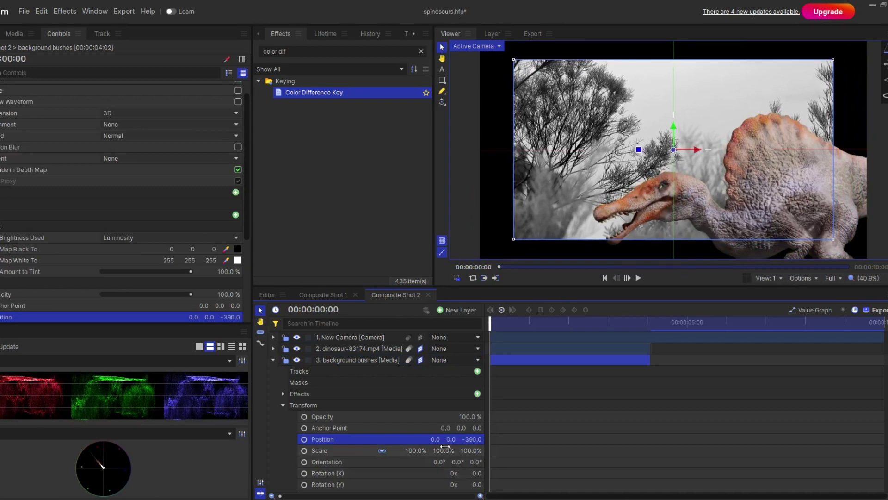
pyautogui.moveTo(415, 450); pyautogui.dragTo(426, 450)
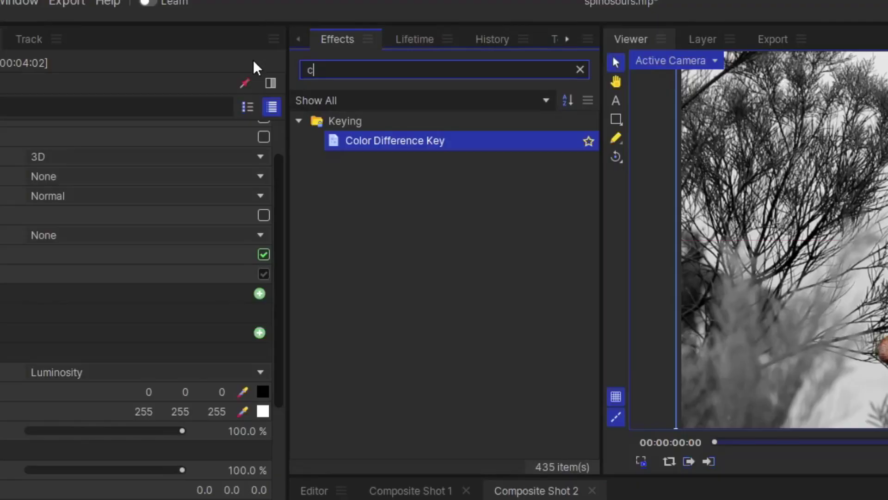
# - Apply the Curves effect to the background bushes layer and bend its RGB curve to darken the bushes
pyautogui.write('urve')
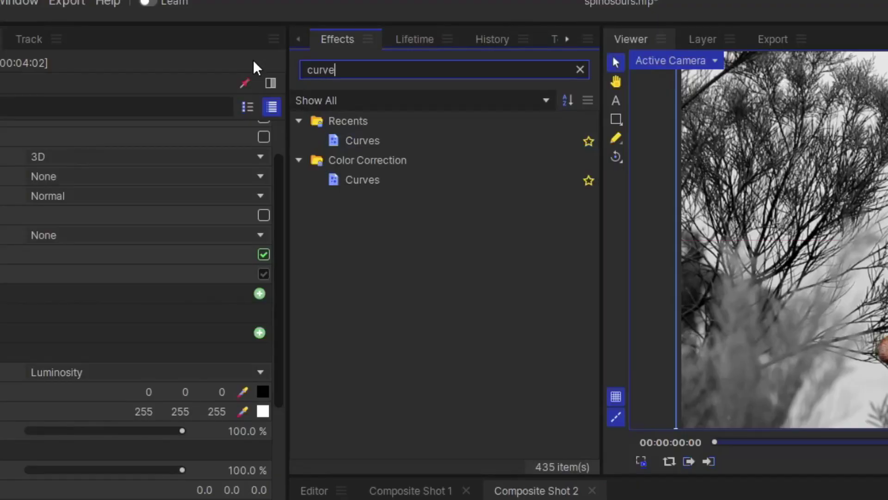
pyautogui.click(387, 186)
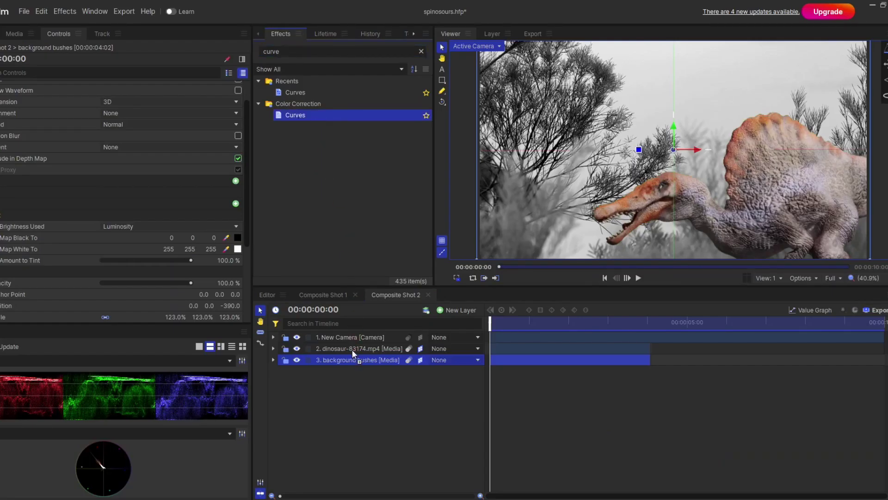
pyautogui.moveTo(352, 361); pyautogui.dragTo(352, 361)
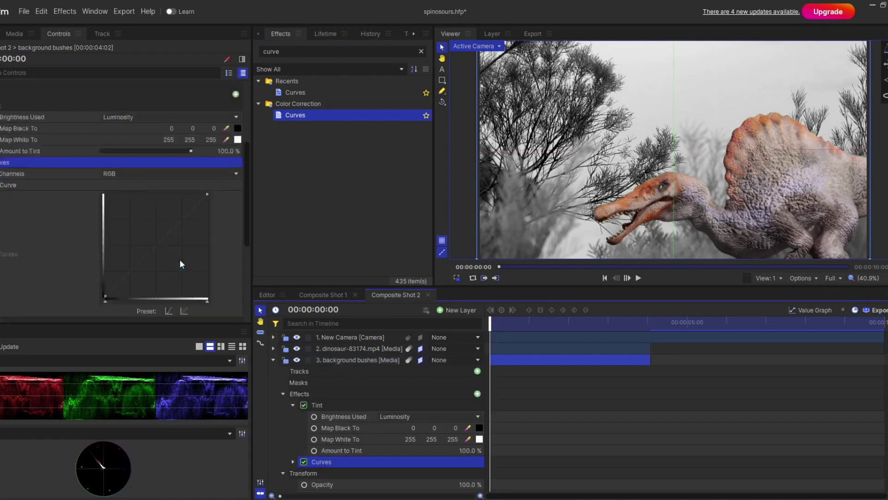
pyautogui.scroll(2, 153, 213)
pyautogui.moveTo(142, 210); pyautogui.dragTo(162, 224)
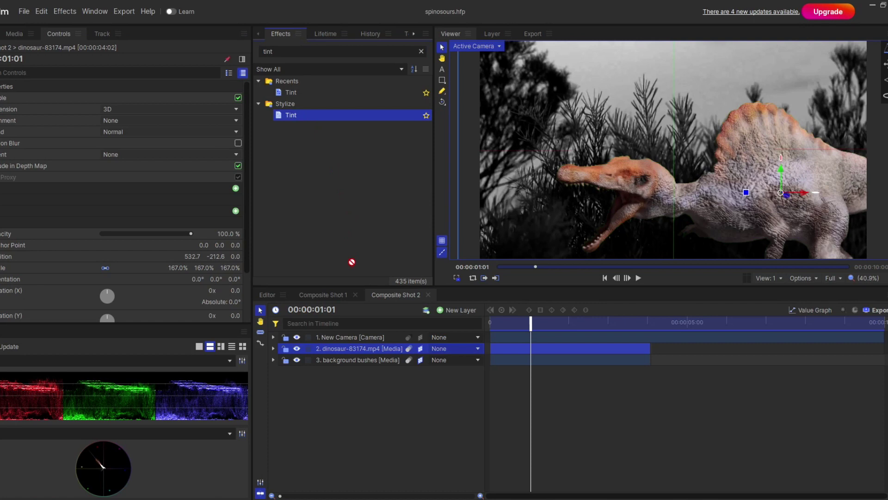
# - Apply the Tint effect to the dinosaur layer and set Amount to Tint to 91%
pyautogui.moveTo(347, 347); pyautogui.dragTo(348, 348)
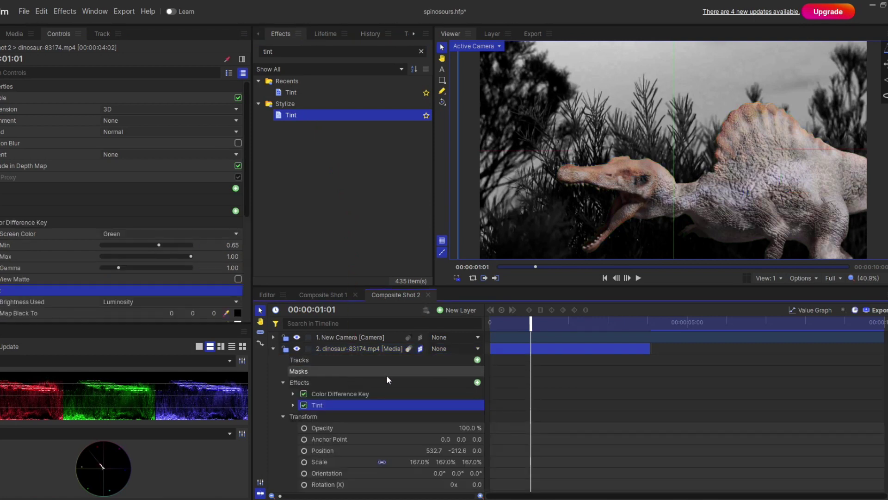
pyautogui.scroll(-2, 389, 384)
pyautogui.click(293, 350)
pyautogui.moveTo(466, 396); pyautogui.dragTo(485, 396)
pyautogui.scroll(1, 370, 384)
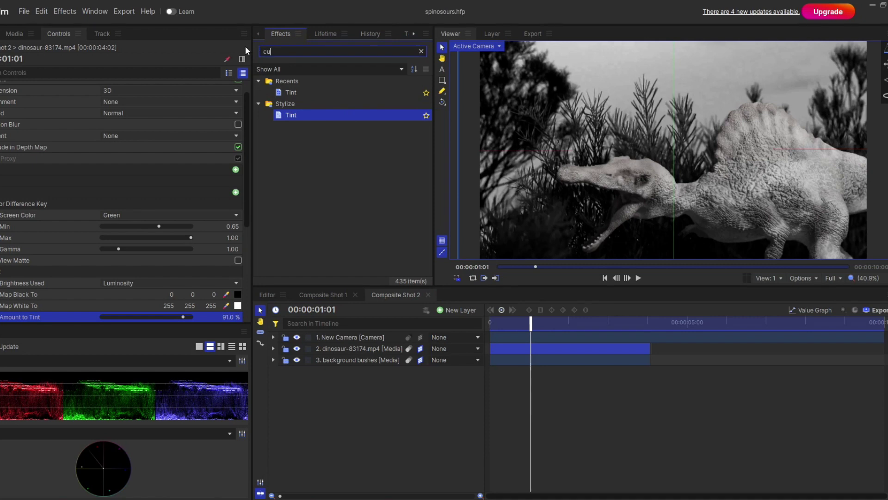
# - Apply the Curves effect to the dinosaur layer and raise the middle of its RGB curve to brighten the dinosaur
pyautogui.write('rve')
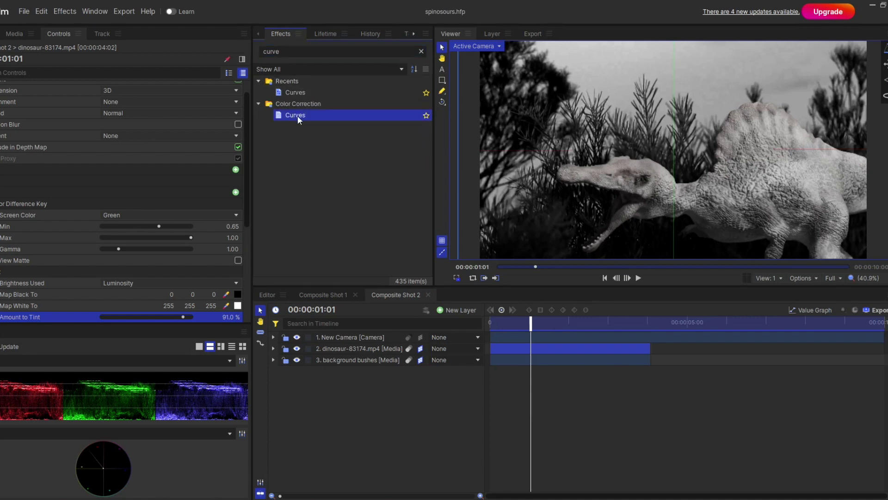
pyautogui.moveTo(297, 116); pyautogui.dragTo(338, 348)
pyautogui.moveTo(175, 141); pyautogui.dragTo(166, 140)
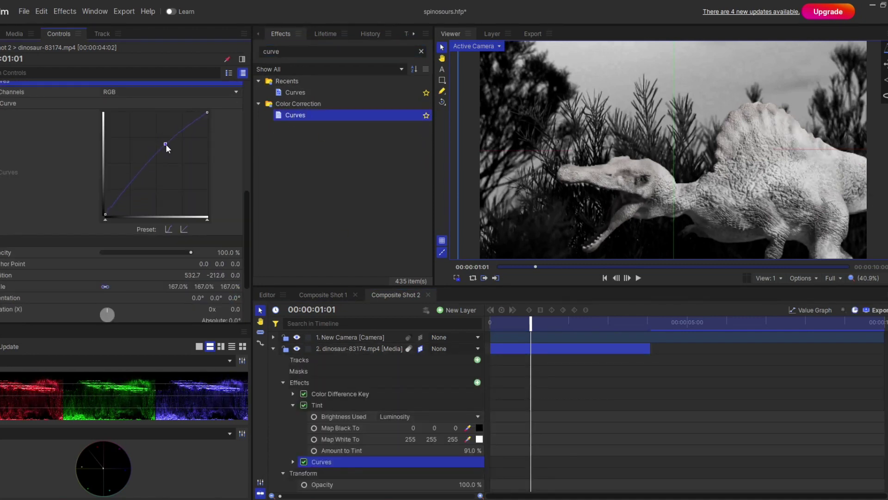
pyautogui.click(273, 348)
pyautogui.click(368, 408)
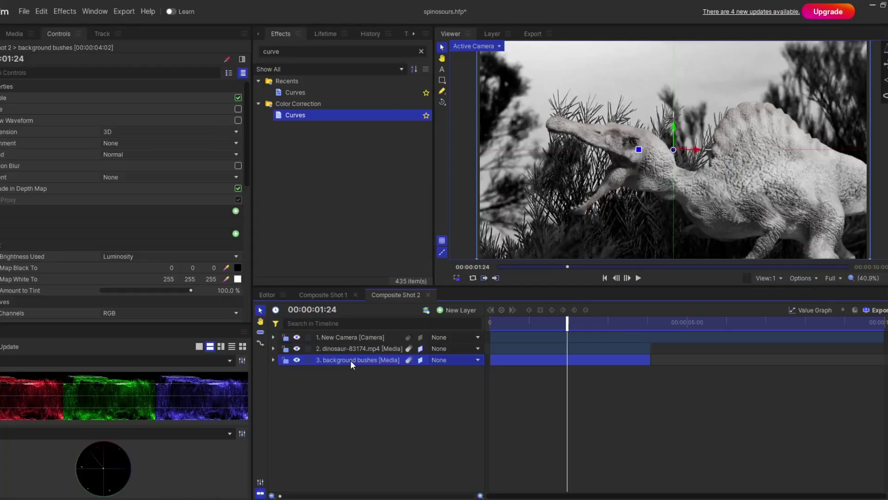
# - Duplicate the background bushes layer, rename the copy foreground bushes, and place it above the dinosaur layer
pyautogui.hotkey('ctrl', 'd')
pyautogui.doubleClick(351, 360)
pyautogui.write('foreground bushes')
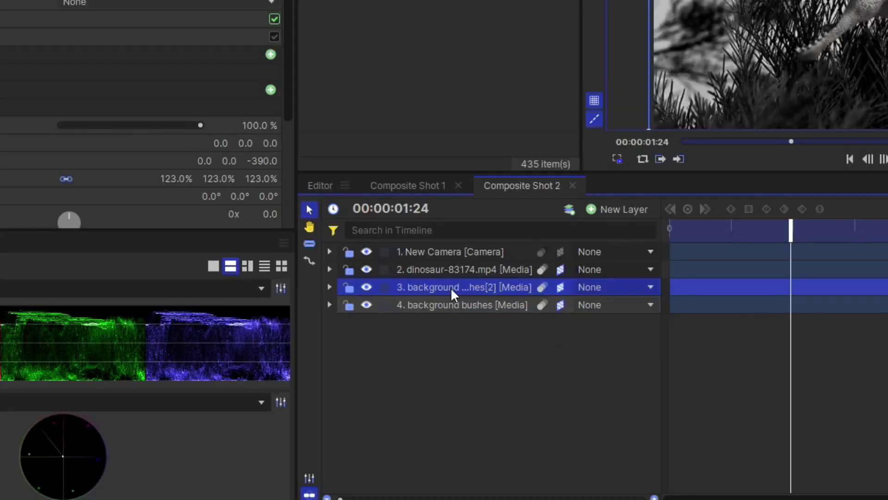
pyautogui.press('Return')
pyautogui.moveTo(428, 289); pyautogui.dragTo(389, 265)
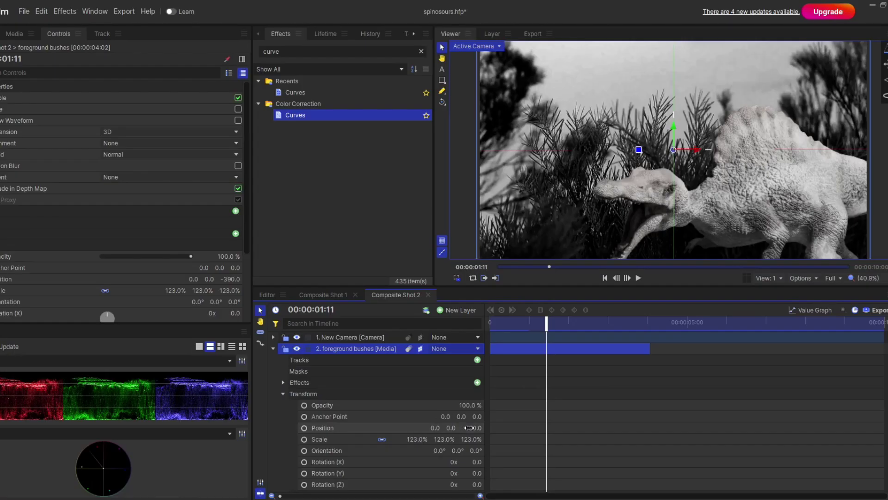
# - Set the foreground bushes' Z position to 175 and lower the layer to reveal the dinosaur behind it
pyautogui.moveTo(472, 427); pyautogui.dragTo(738, 427)
pyautogui.moveTo(601, 427); pyautogui.dragTo(596, 427)
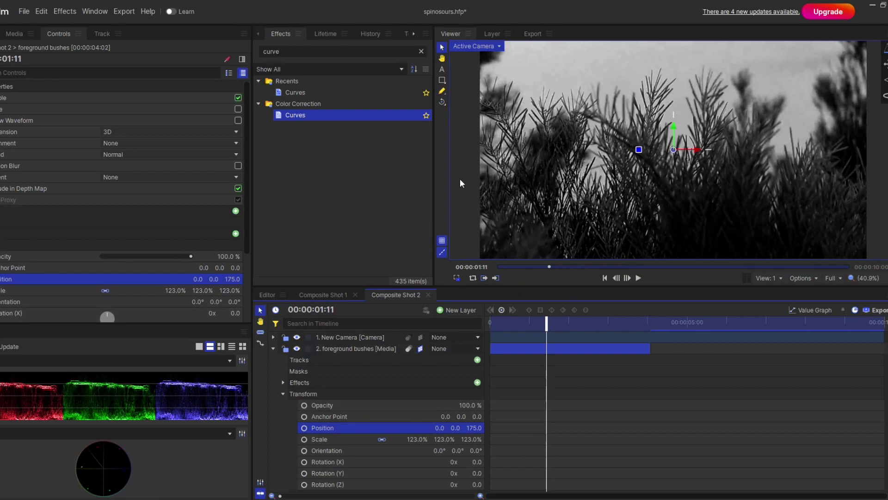
pyautogui.moveTo(674, 128); pyautogui.dragTo(692, 304)
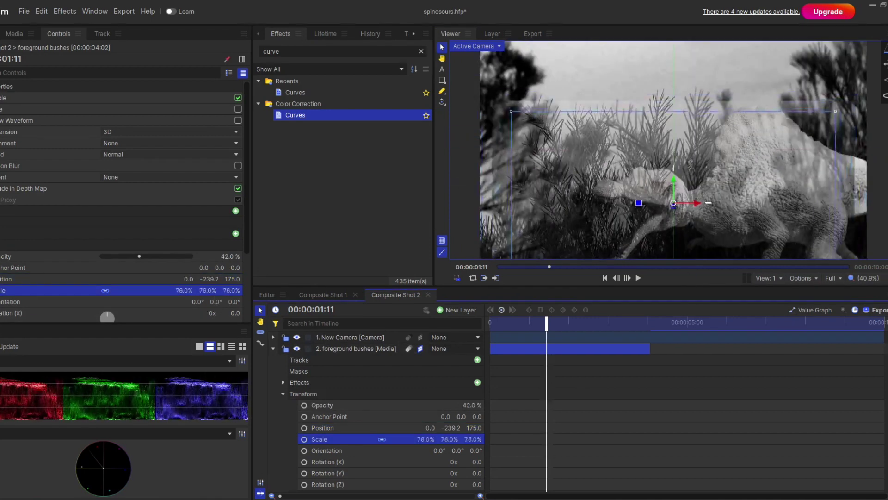
pyautogui.moveTo(786, 231); pyautogui.dragTo(770, 220)
pyautogui.moveTo(827, 116); pyautogui.dragTo(886, 122)
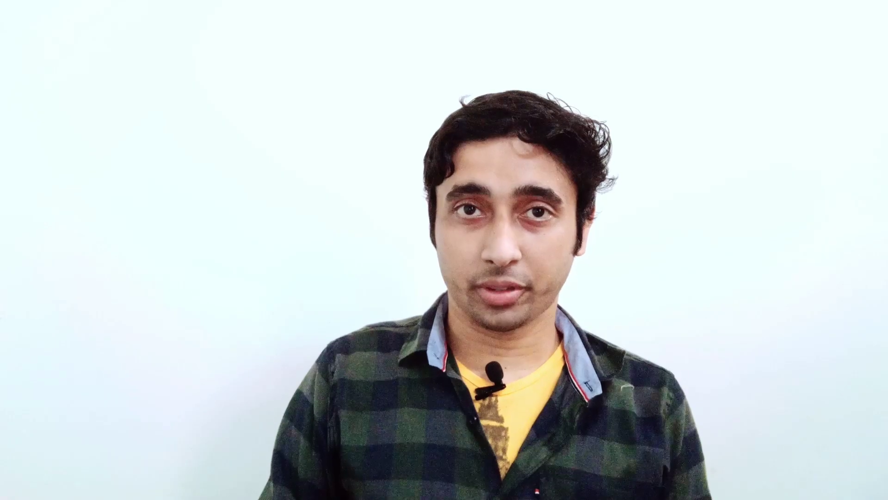
# - Set the foreground bushes' blend mode to Multiply and move the layer to X 36.2, Y -402.3
pyautogui.rightClick(355, 349)
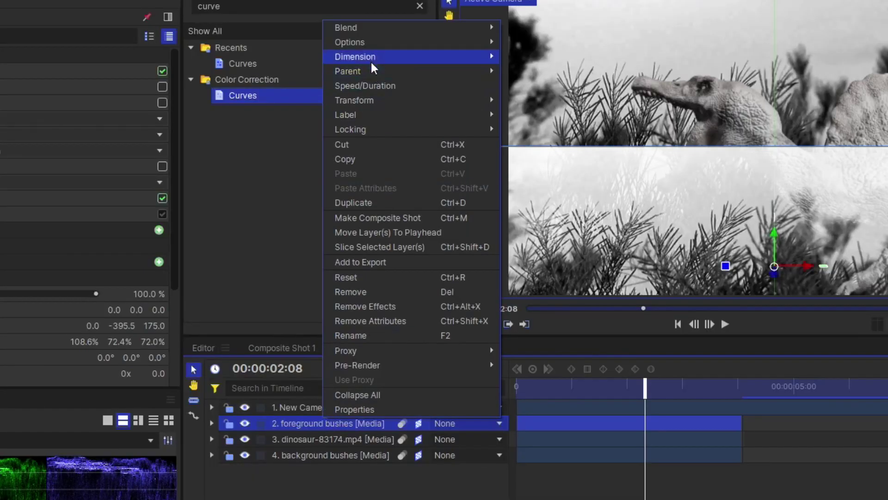
pyautogui.moveTo(398, 39)
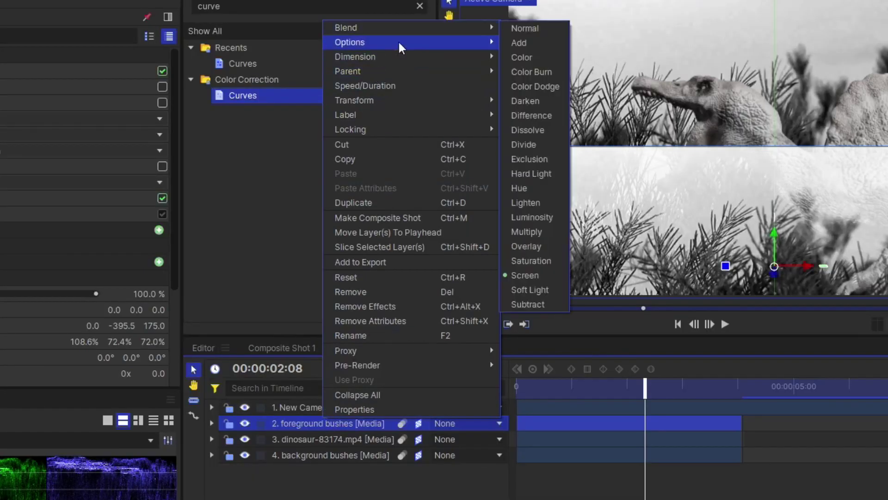
pyautogui.click(529, 234)
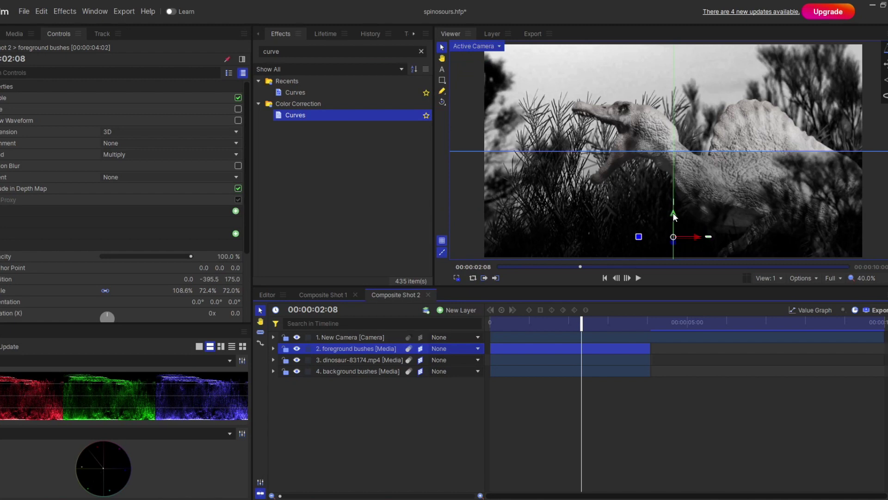
pyautogui.moveTo(674, 215); pyautogui.dragTo(693, 213)
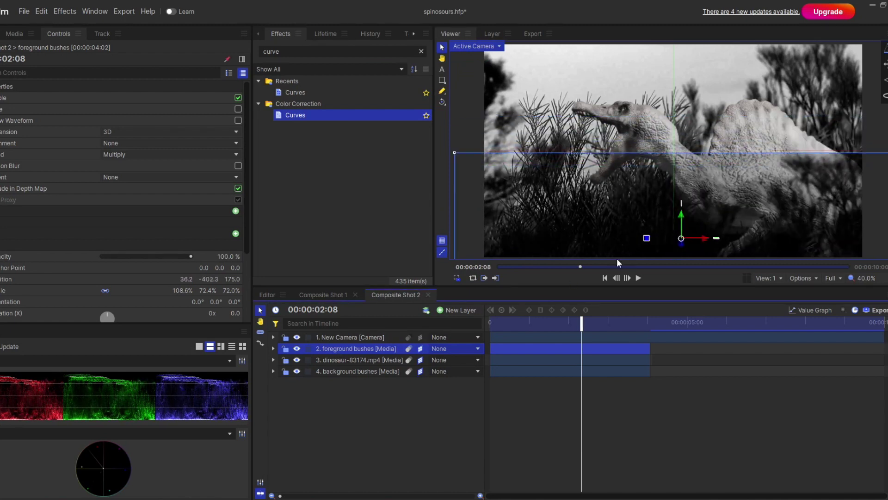
# - Draw a closed freehand mask on the foreground bushes layer around the bushes in the lower half of the frame
pyautogui.scroll(-2, 701, 183)
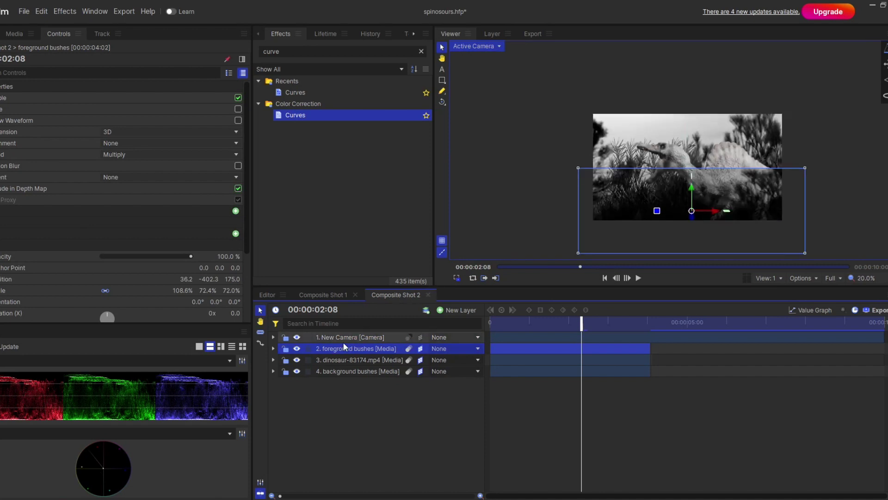
pyautogui.click(442, 91)
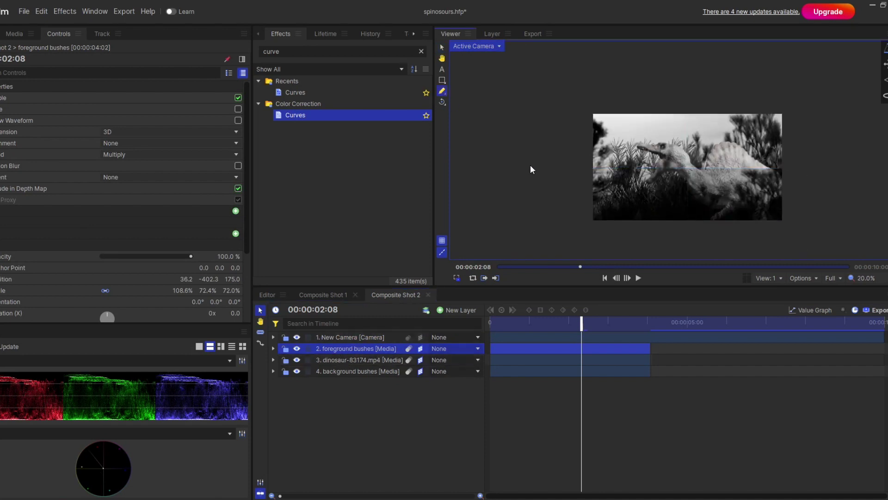
pyautogui.click(567, 196)
pyautogui.click(613, 191)
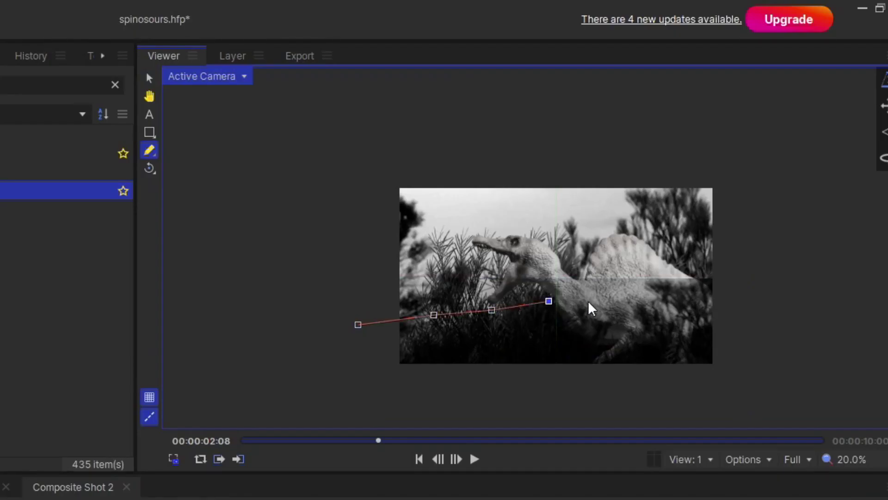
pyautogui.click(678, 297)
pyautogui.click(716, 295)
pyautogui.click(748, 318)
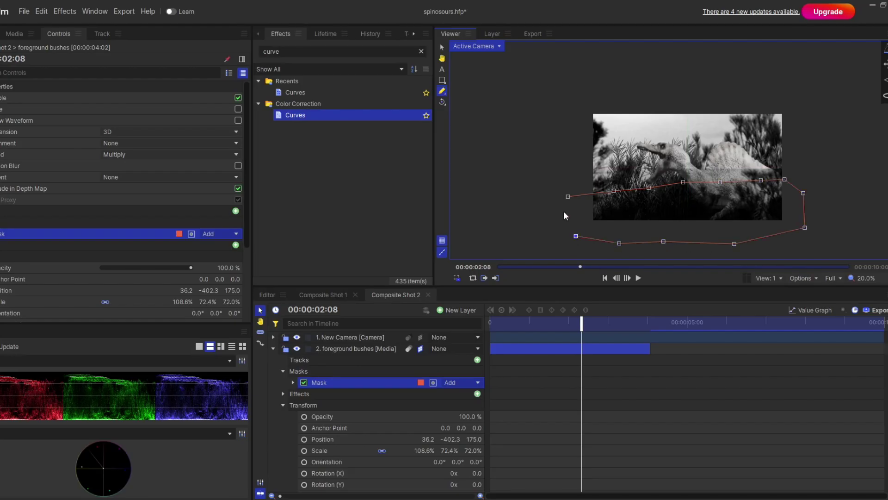
pyautogui.click(568, 196)
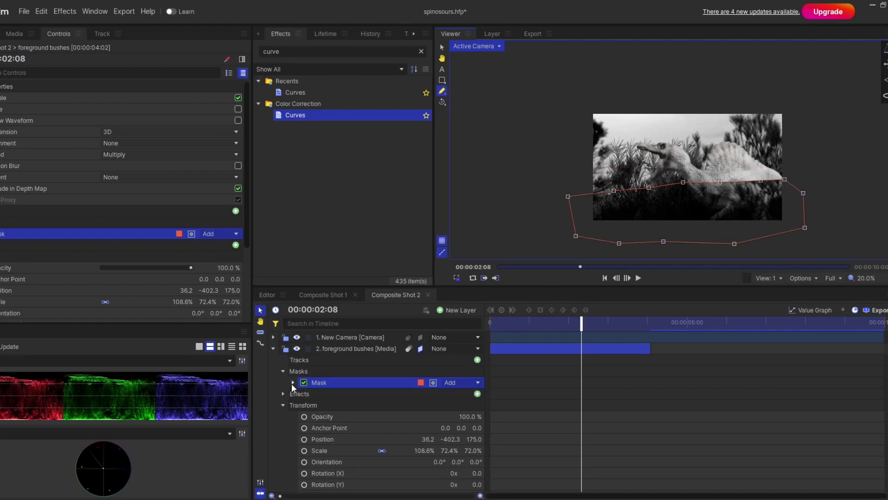
# - Set the foreground bushes mask's feather strength to 152 px and check the blend along the timeline
pyautogui.click(293, 382)
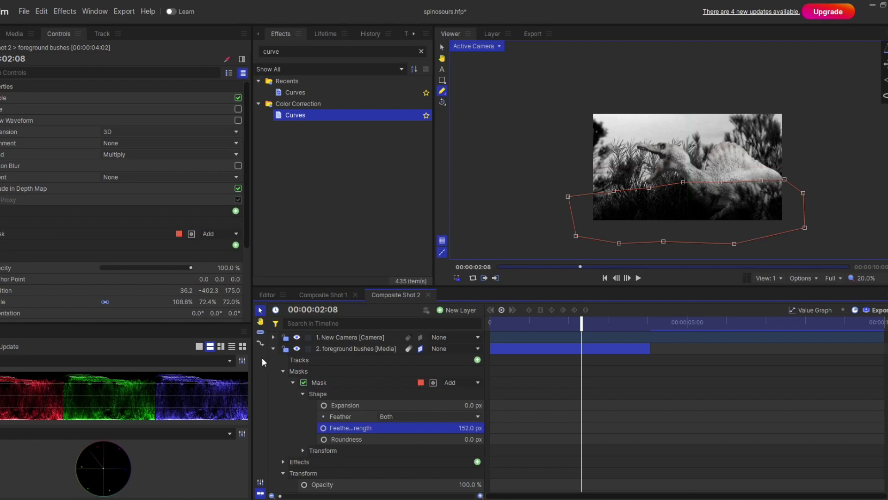
pyautogui.click(273, 348)
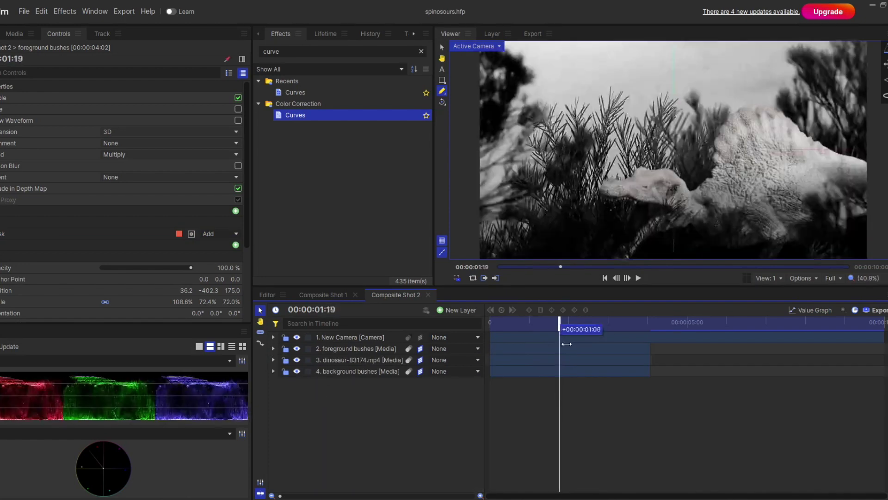
pyautogui.moveTo(567, 344); pyautogui.dragTo(592, 344)
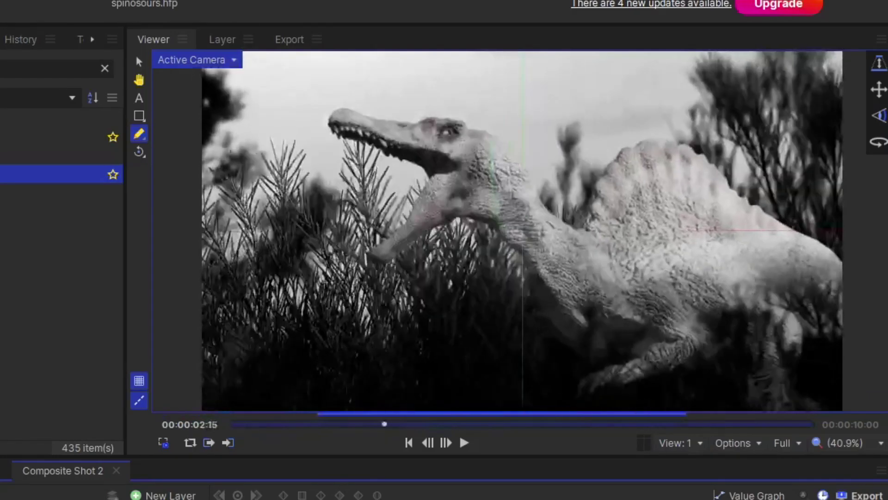
pyautogui.moveTo(384, 423)
pyautogui.mouseDown()
pyautogui.moveTo(325, 423)
pyautogui.moveTo(442, 424)
pyautogui.moveTo(361, 424)
pyautogui.moveTo(373, 424)
pyautogui.mouseUp()
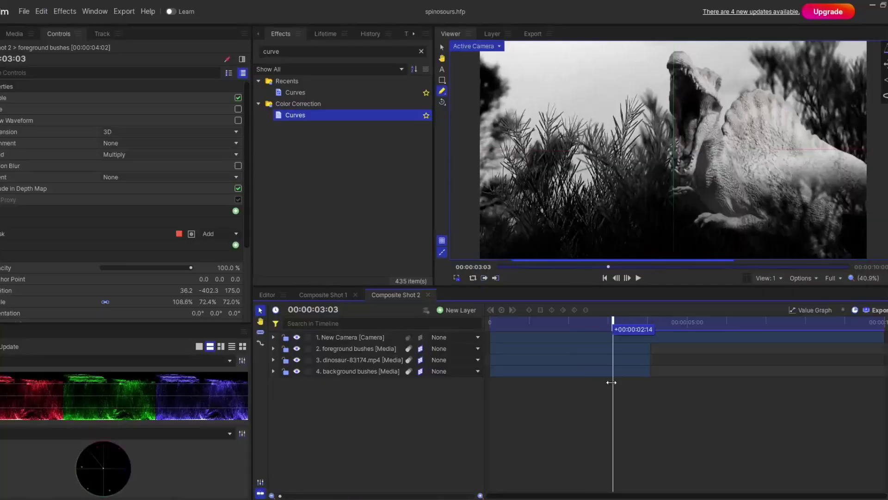
pyautogui.moveTo(611, 382); pyautogui.dragTo(589, 372)
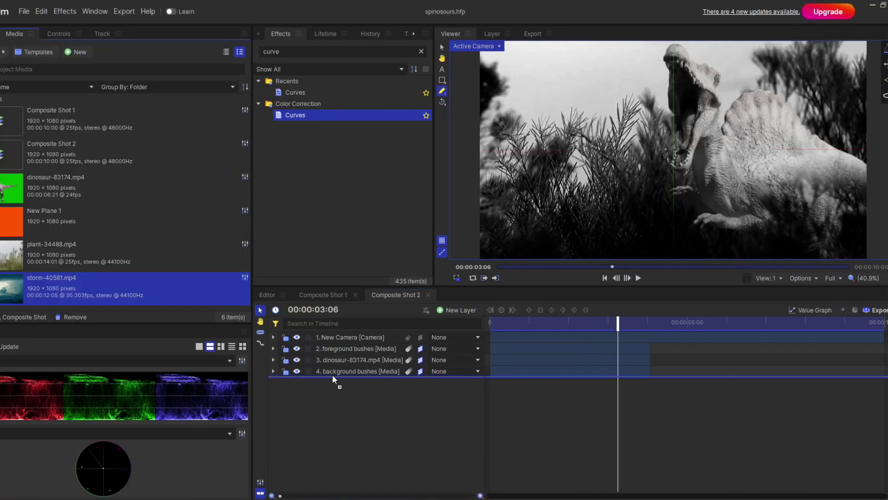
# - Add storm-40581.mp4 above the dinosaur layer as a 3D plane, with Z position -351 and X rotation -30
pyautogui.moveTo(332, 374); pyautogui.dragTo(349, 364)
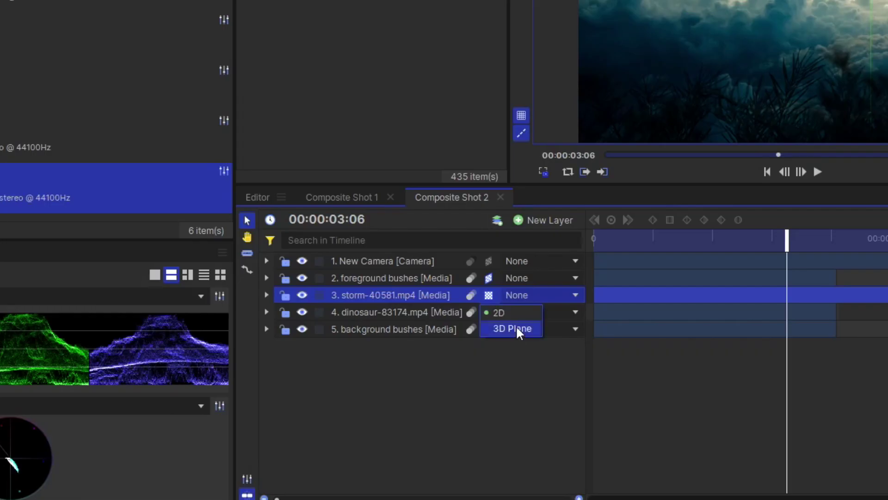
pyautogui.click(268, 295)
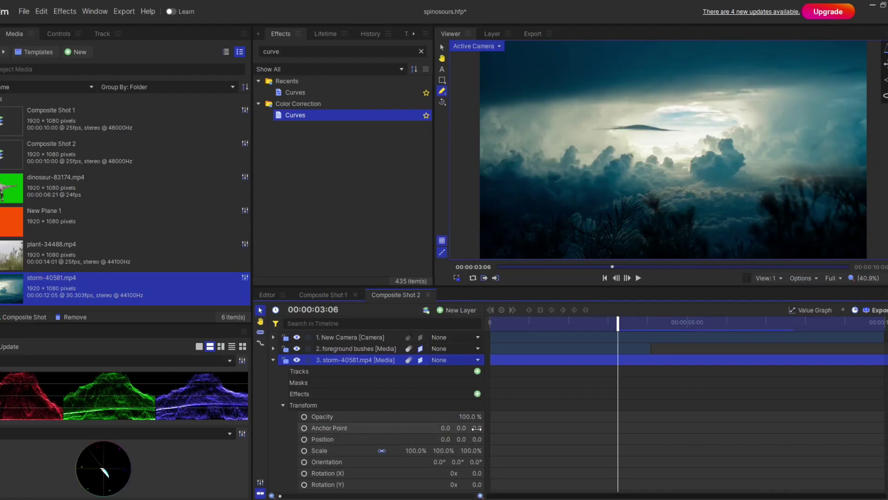
pyautogui.moveTo(476, 439); pyautogui.dragTo(470, 439)
pyautogui.moveTo(475, 473)
pyautogui.mouseDown()
pyautogui.moveTo(458, 473)
pyautogui.moveTo(477, 473)
pyautogui.mouseUp()
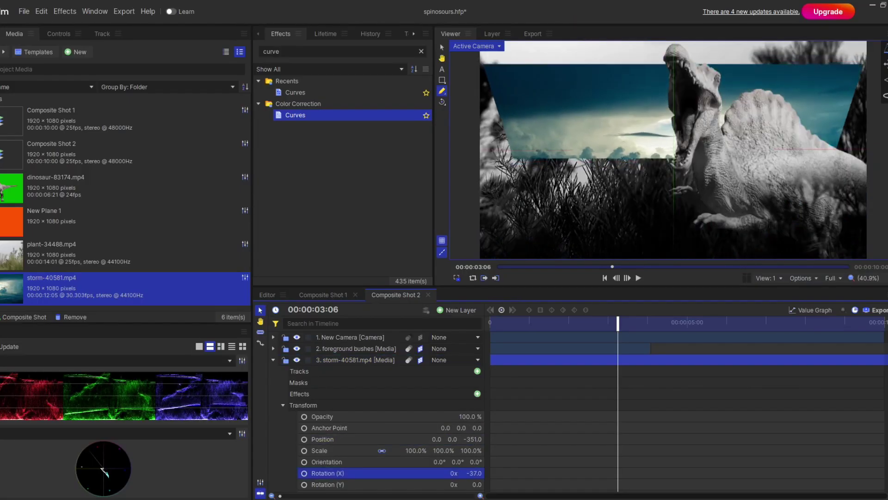
pyautogui.moveTo(496, 326); pyautogui.dragTo(569, 368)
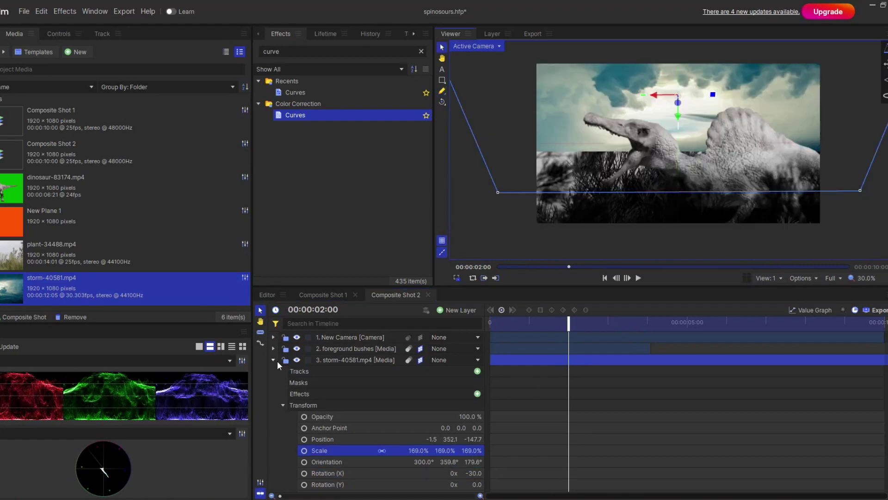
pyautogui.click(274, 360)
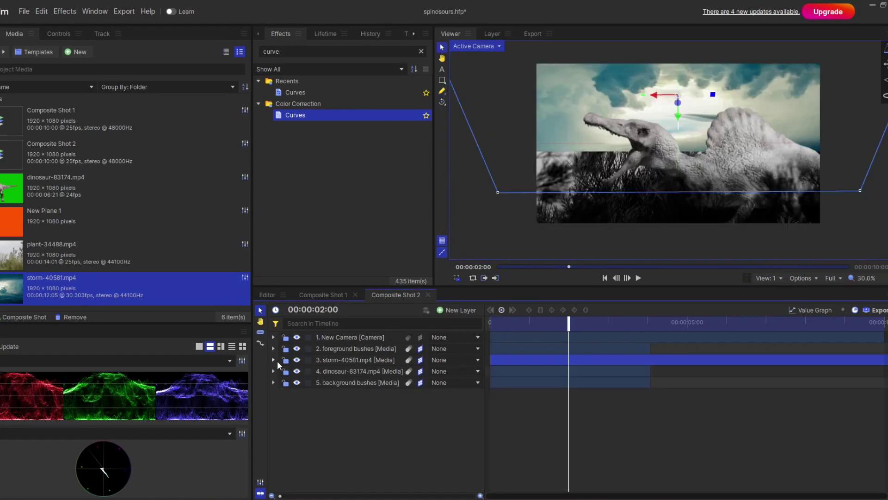
# - Rename the storm layer as sky and set its blend mode to Multiply
pyautogui.rightClick(344, 362)
pyautogui.moveTo(345, 46)
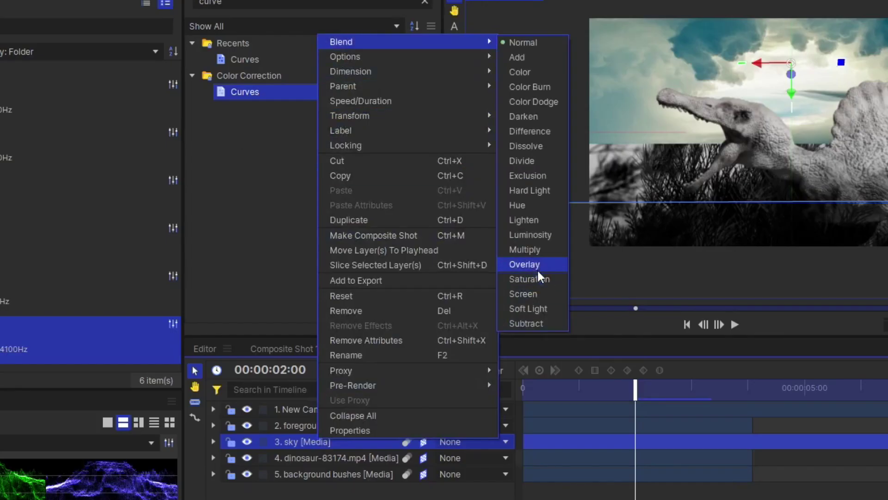
pyautogui.click(537, 251)
pyautogui.moveTo(636, 393); pyautogui.dragTo(692, 424)
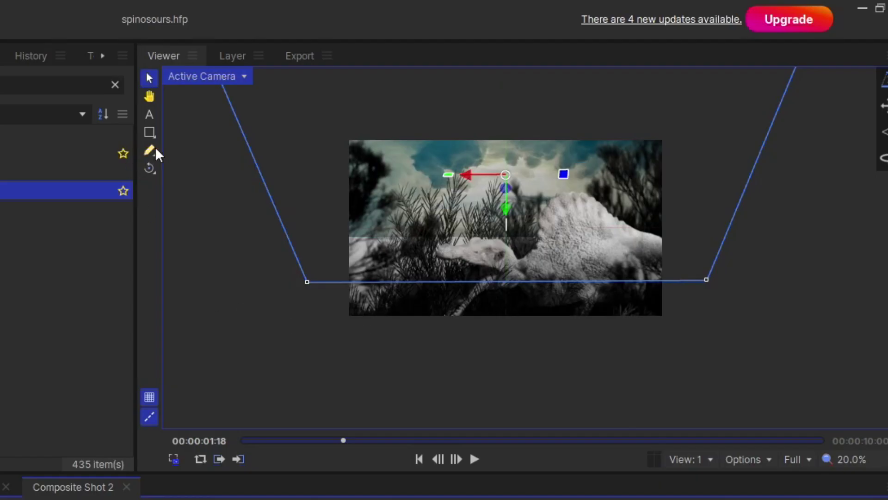
# - Draw a closed freehand mask on the sky layer around the upper part of the frame
pyautogui.click(149, 151)
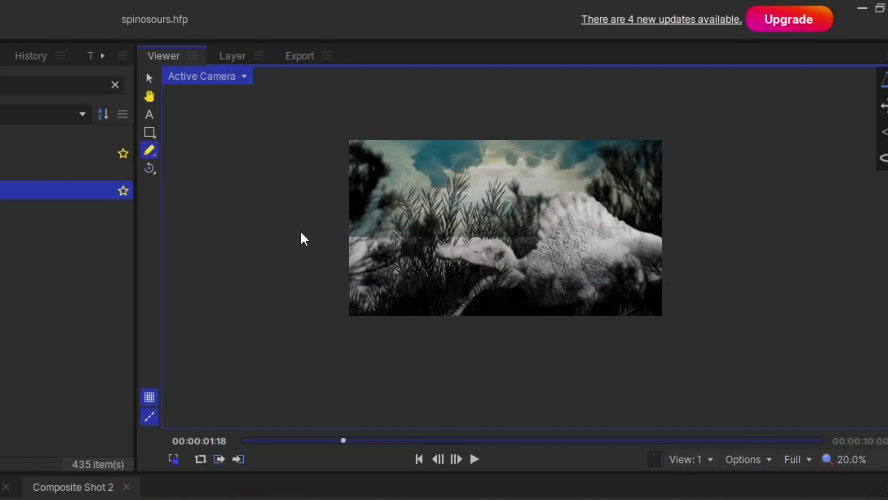
pyautogui.click(301, 236)
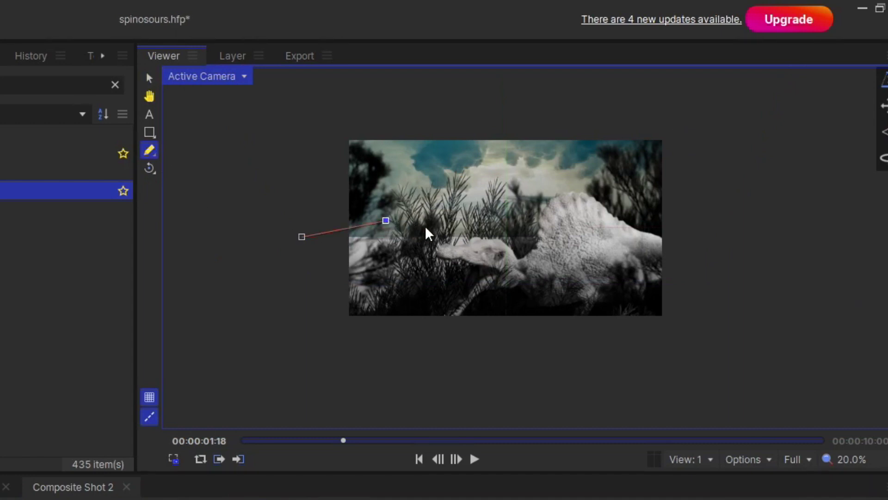
pyautogui.click(530, 218)
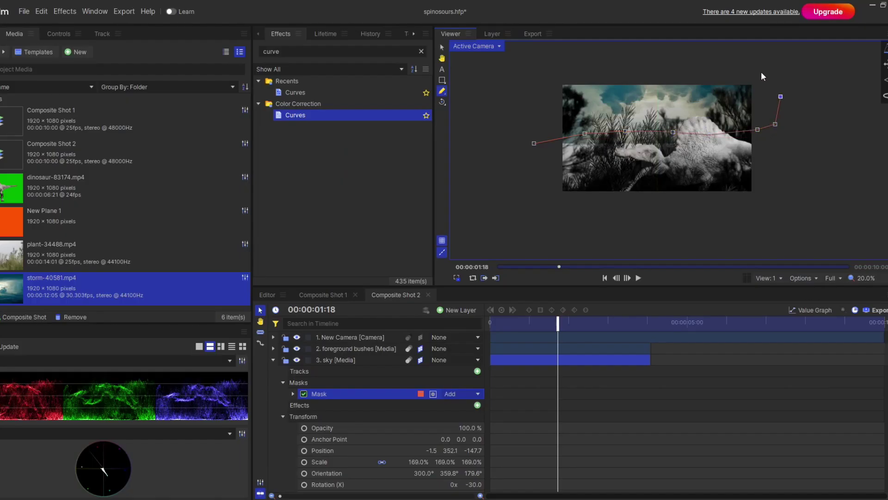
# - Set the sky mask's feather strength to 136 px and review the full frame along the timeline
pyautogui.click(293, 393)
pyautogui.click(303, 404)
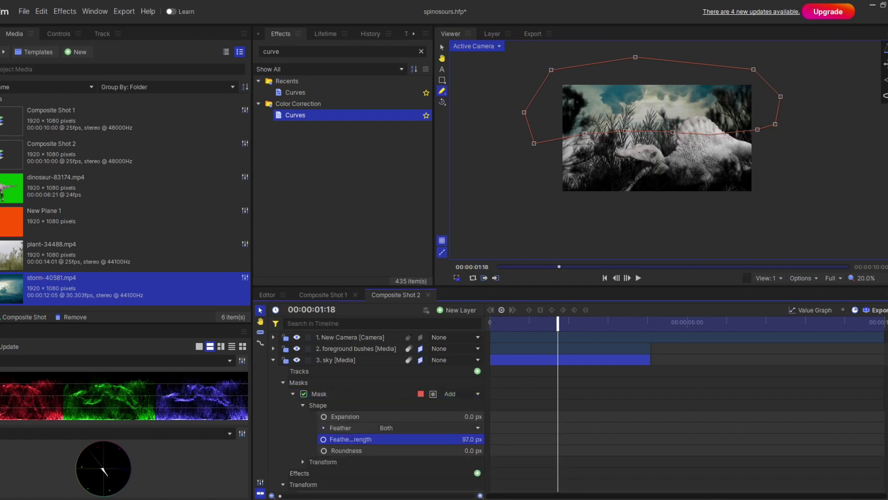
pyautogui.click(273, 360)
pyautogui.click(863, 278)
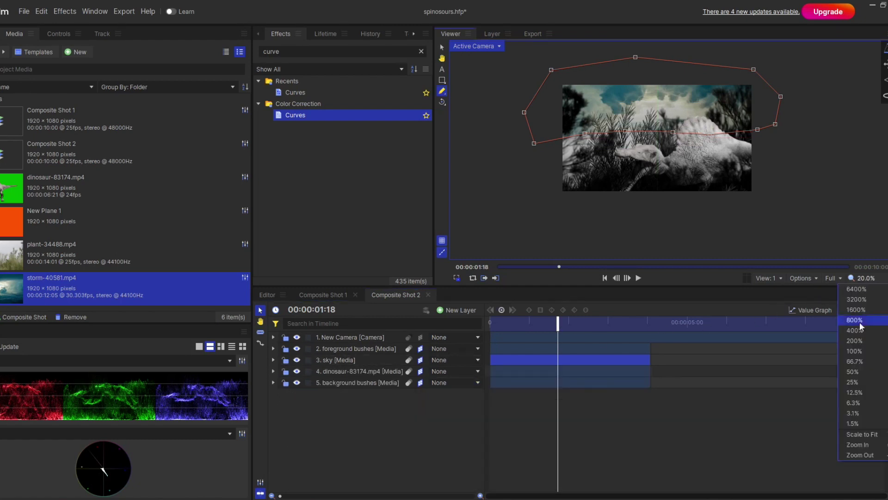
pyautogui.click(861, 435)
pyautogui.click(432, 419)
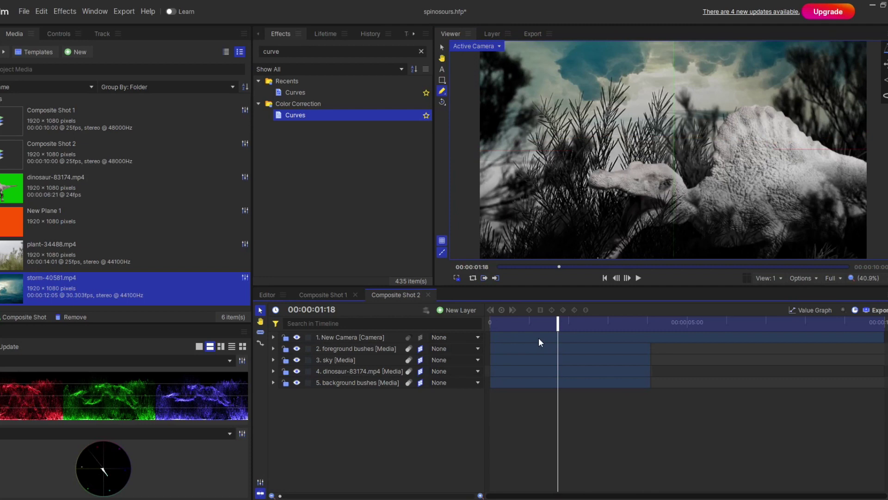
pyautogui.moveTo(502, 323); pyautogui.dragTo(608, 377)
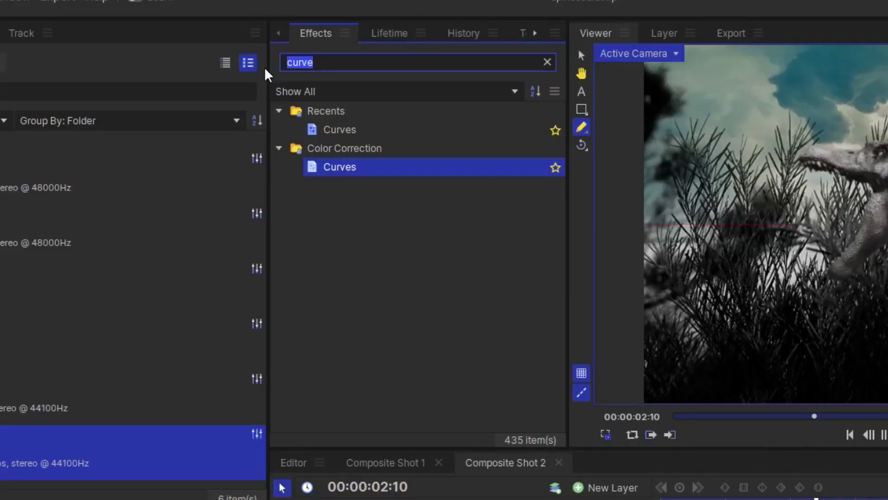
# - Apply the Color Balance effect to the sky layer and shift its colors toward reddish pink
pyautogui.write('lor bala')
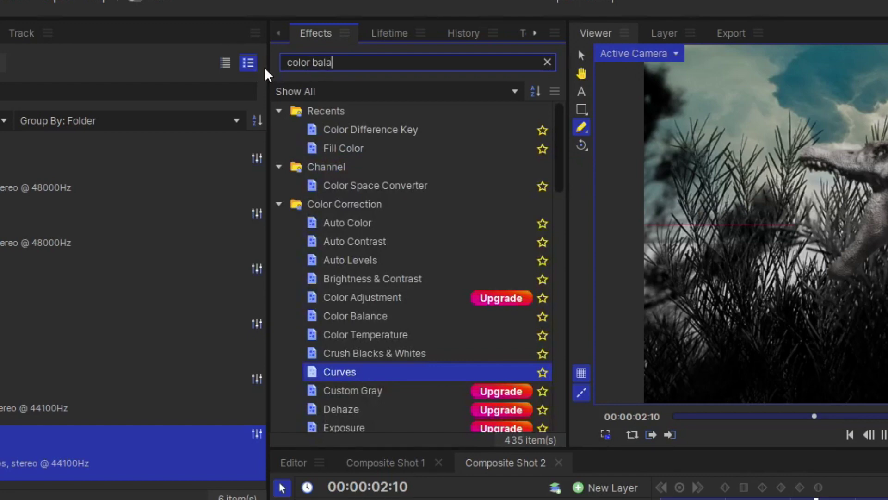
pyautogui.moveTo(361, 130); pyautogui.dragTo(316, 360)
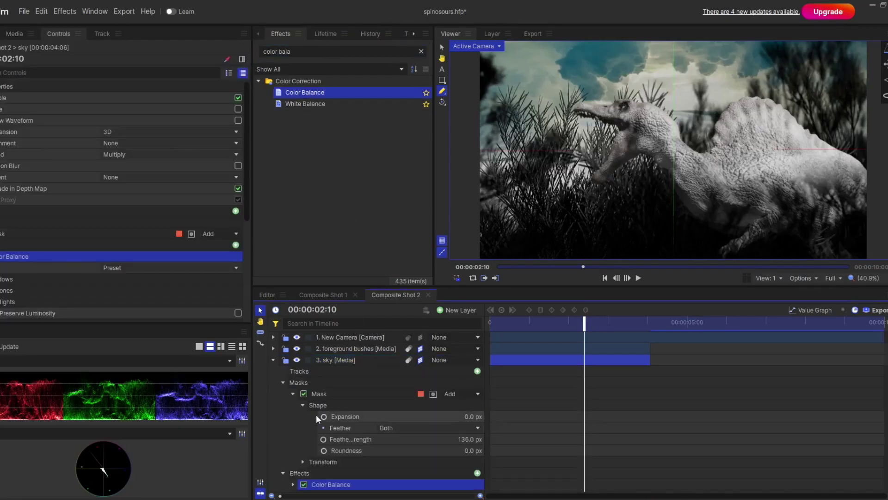
pyautogui.scroll(-2, 317, 412)
pyautogui.click(293, 422)
pyautogui.scroll(-1, 306, 447)
pyautogui.click(303, 436)
pyautogui.moveTo(474, 448); pyautogui.dragTo(519, 447)
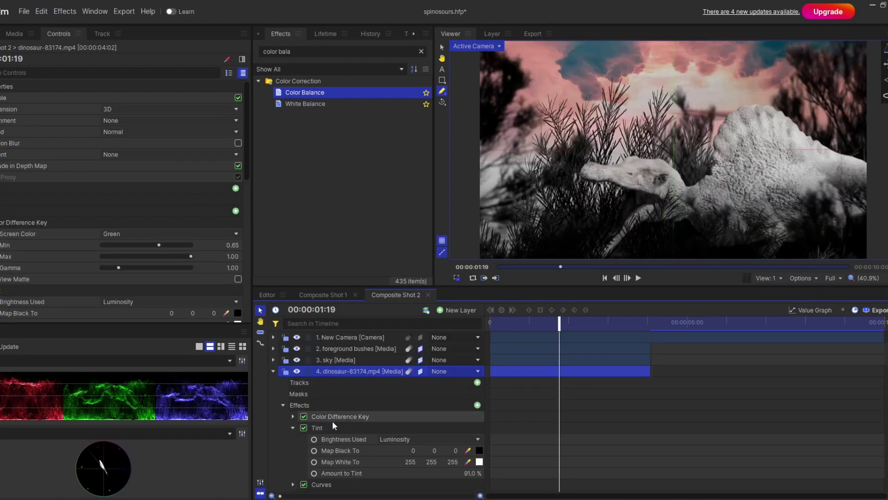
# - Disable the Tint effect on the dinosaur layer
pyautogui.click(304, 427)
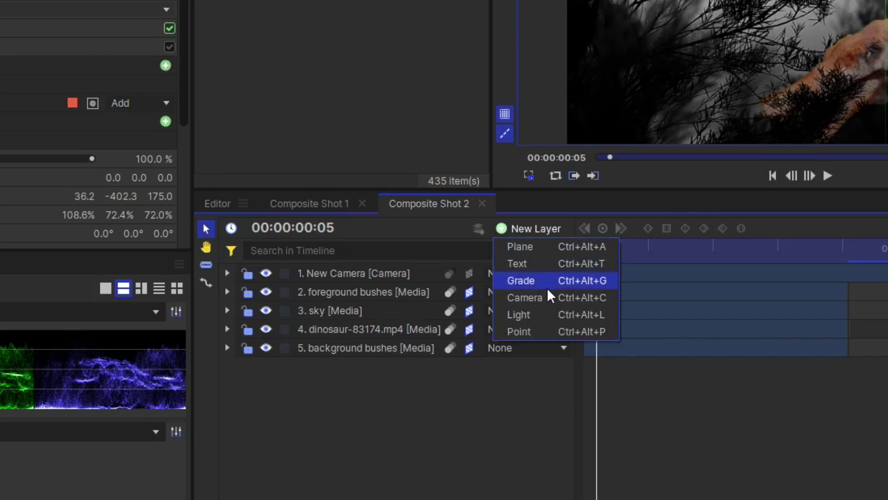
# - Add a point light with intensity 85 and position 0, -549, 265 to light the dinosaur
pyautogui.click(520, 309)
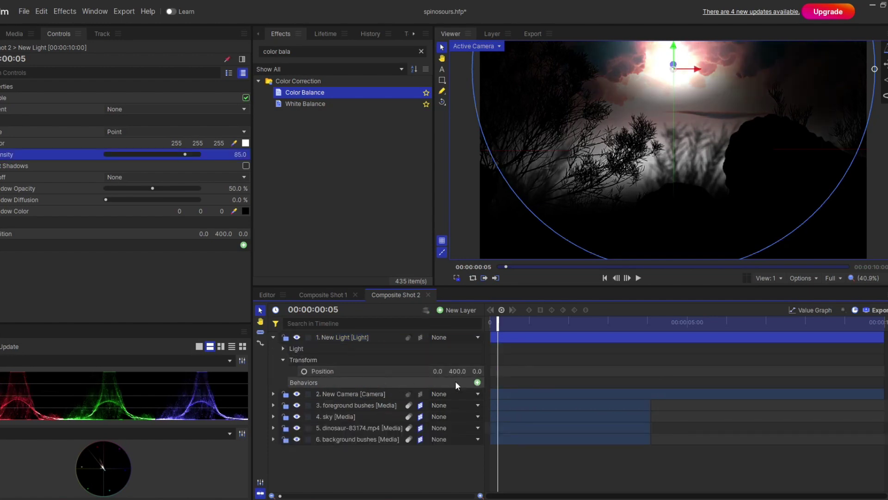
pyautogui.moveTo(475, 370); pyautogui.dragTo(497, 370)
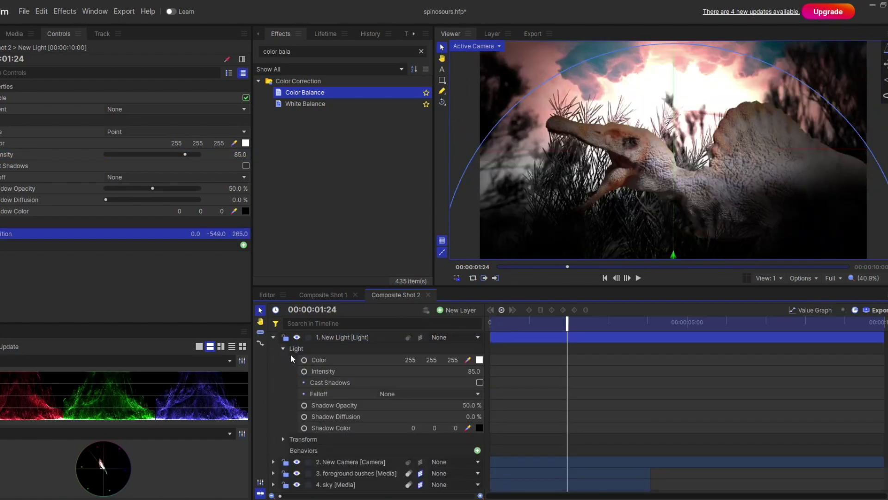
# - Try orange shades #ff5500 and #ffaa00 as the light's color and set it back to white
pyautogui.click(479, 360)
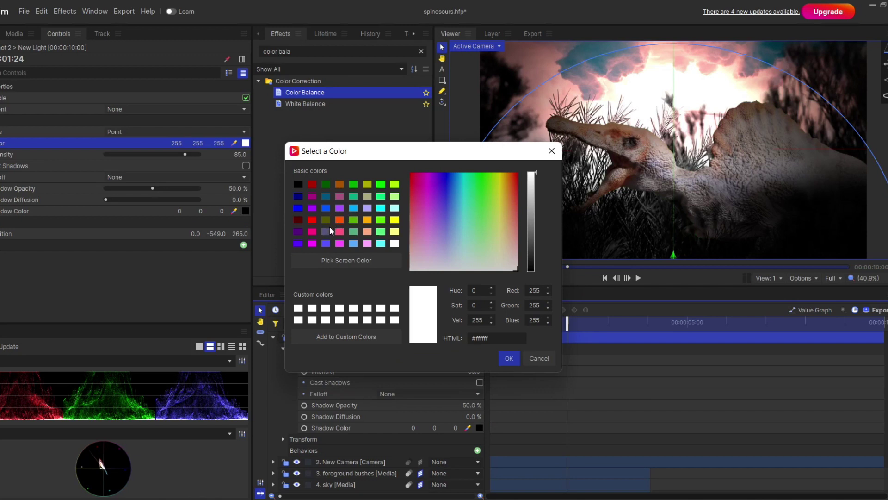
pyautogui.click(339, 220)
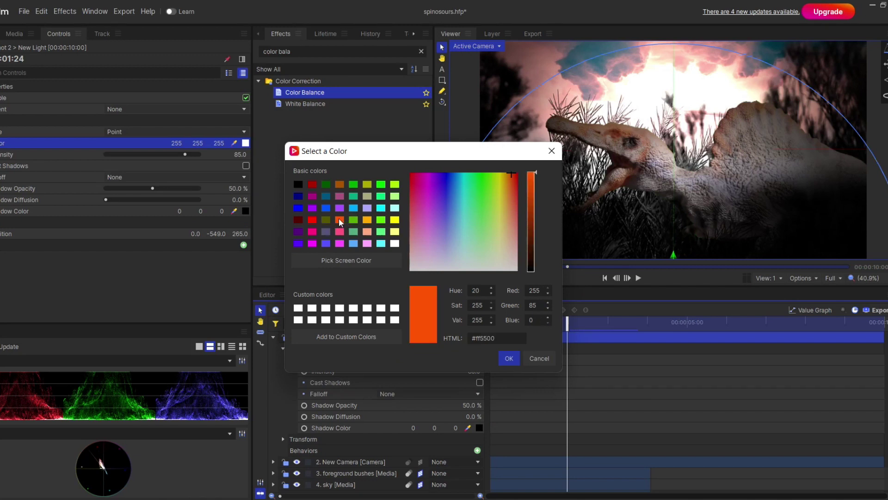
pyautogui.click(509, 358)
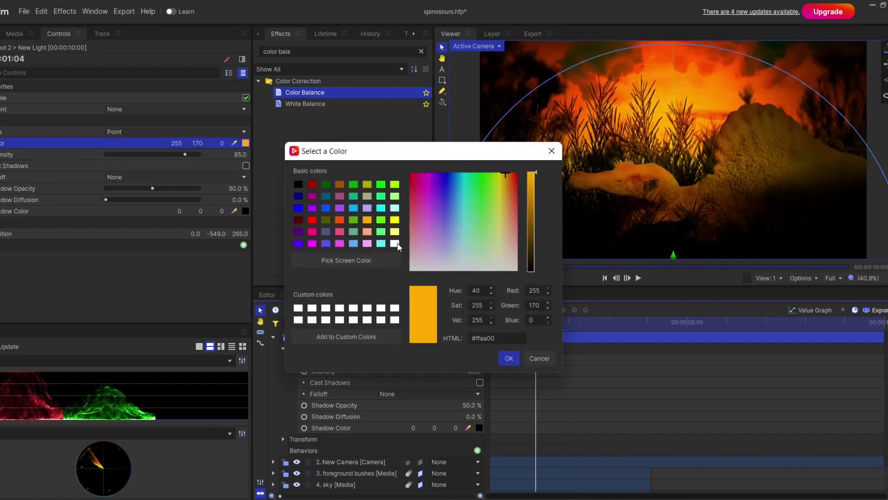
pyautogui.click(509, 358)
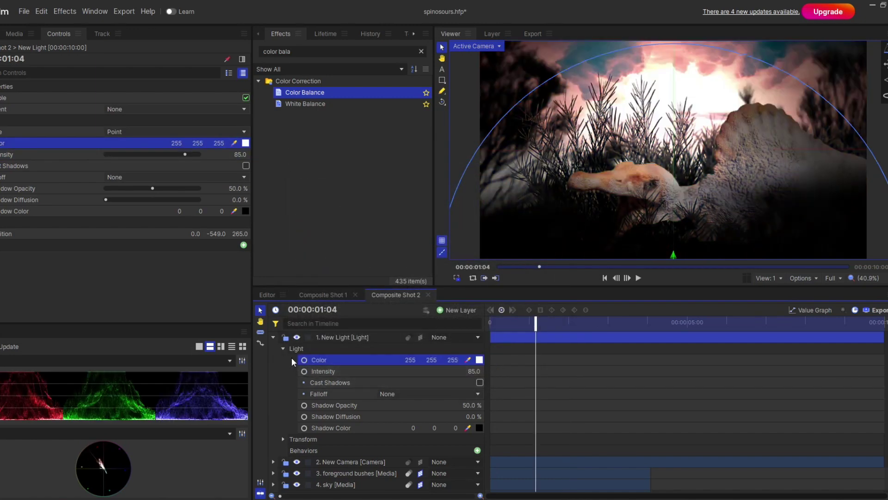
# - Create a new plane layer filled with orange #ff5500 at the top of the layer stack
pyautogui.click(457, 310)
pyautogui.click(370, 319)
pyautogui.click(320, 255)
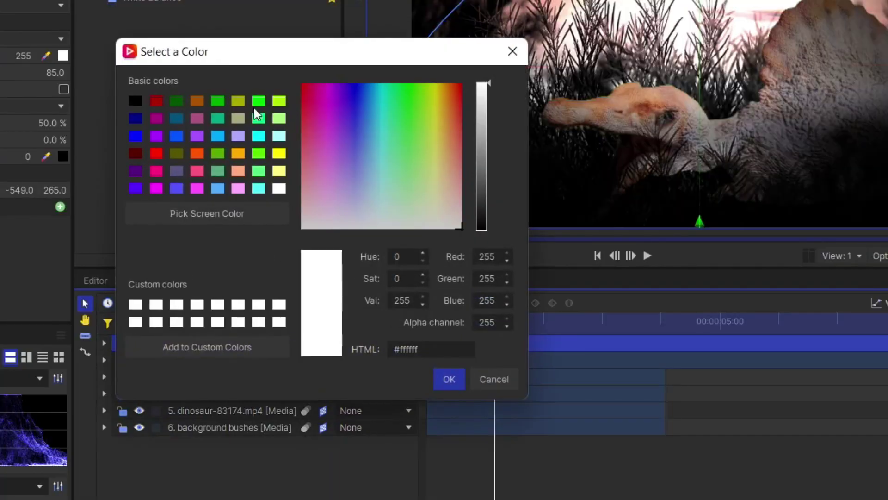
pyautogui.click(197, 153)
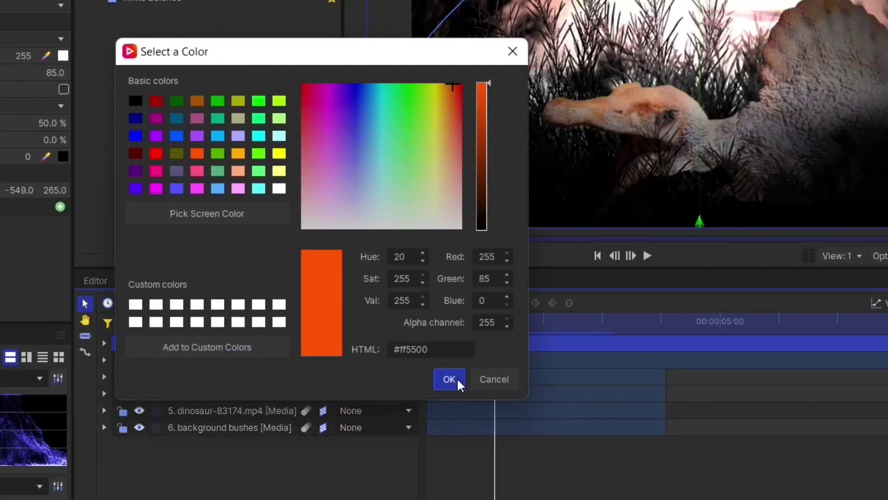
pyautogui.click(455, 378)
pyautogui.click(430, 306)
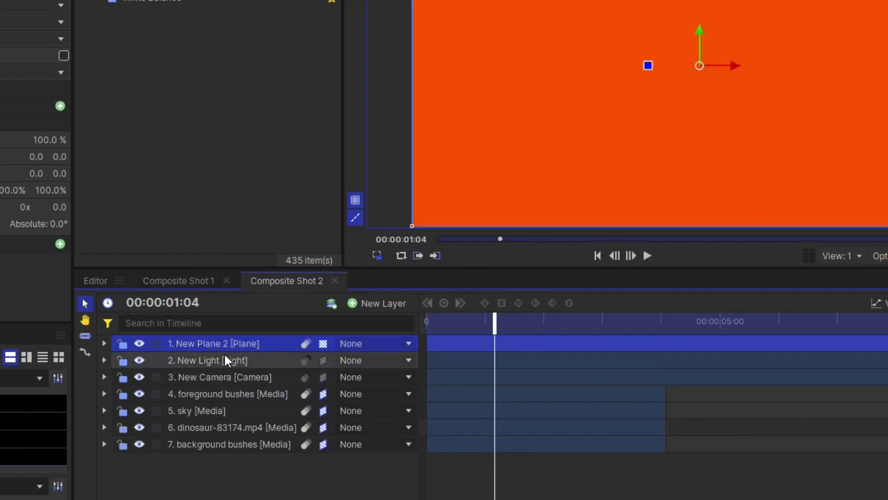
# - Set the orange plane's blend mode to Multiply and its opacity to 24%
pyautogui.rightClick(195, 342)
pyautogui.moveTo(230, 0)
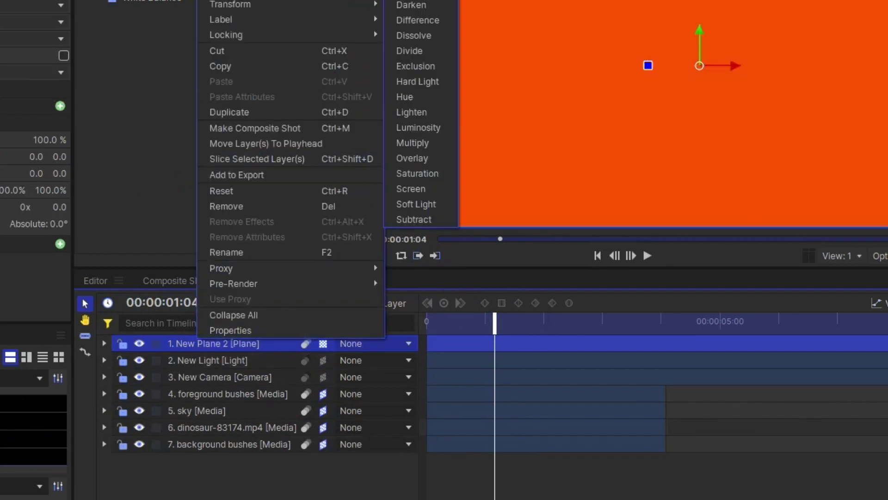
pyautogui.click(418, 157)
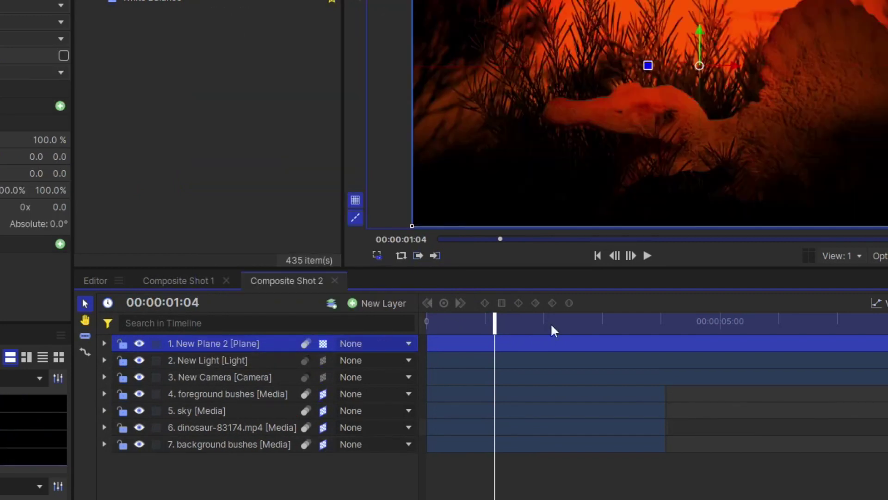
pyautogui.click(104, 343)
pyautogui.click(122, 395)
pyautogui.moveTo(544, 350); pyautogui.dragTo(490, 350)
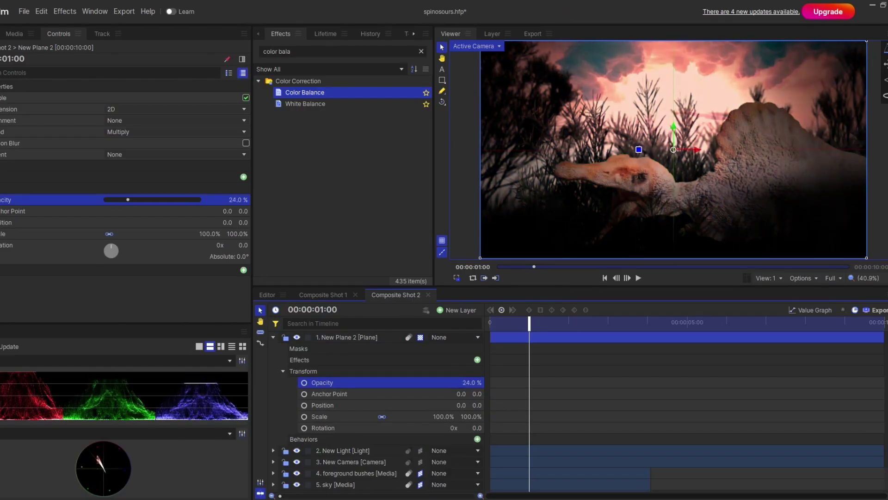
pyautogui.moveTo(541, 327); pyautogui.dragTo(545, 346)
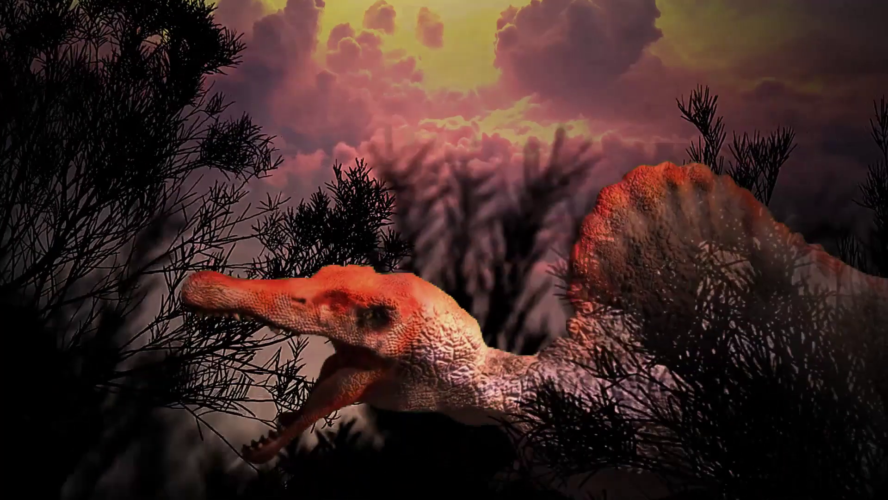